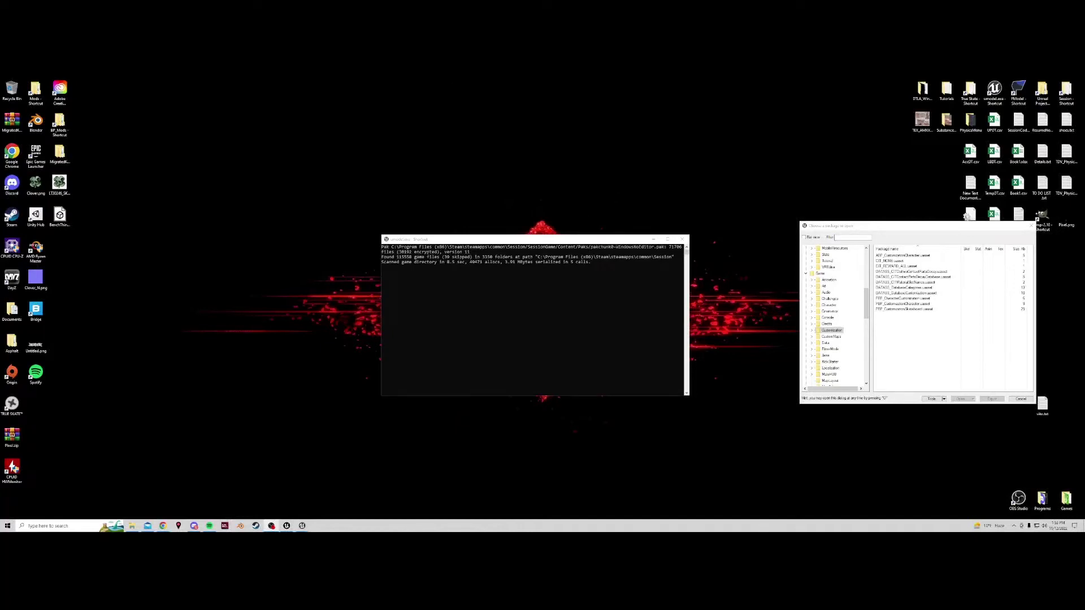
Switch to the Unreal Editor, examine the edited TEX_AMXX_Body_BC.png body texture from the desktop, and close the image viewer
{"action": "key", "text": "alt+Tab"}
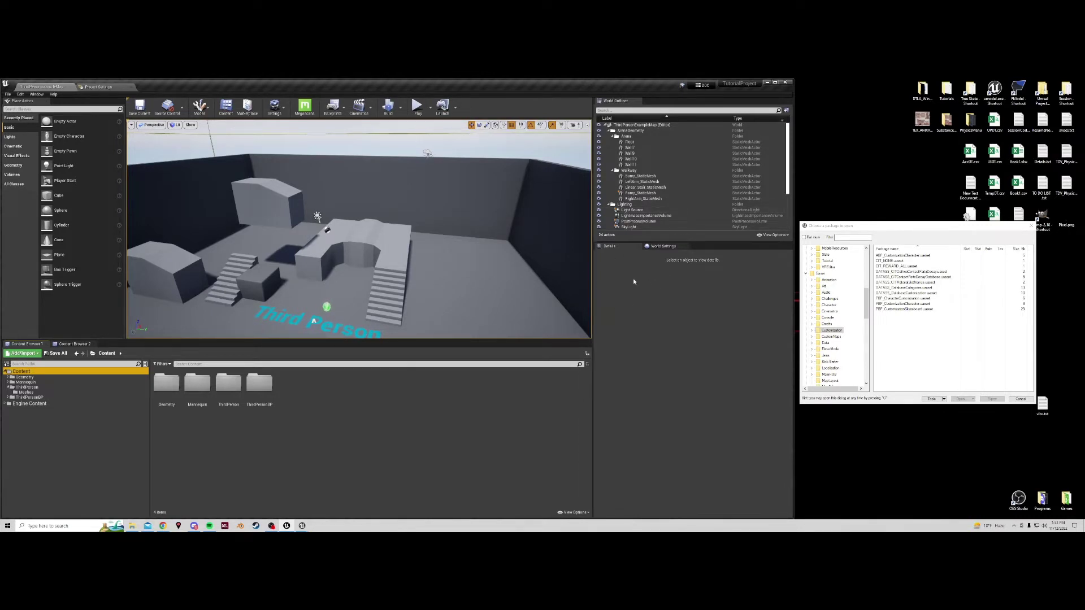
{"action": "double_click", "coordinate": [922, 120]}
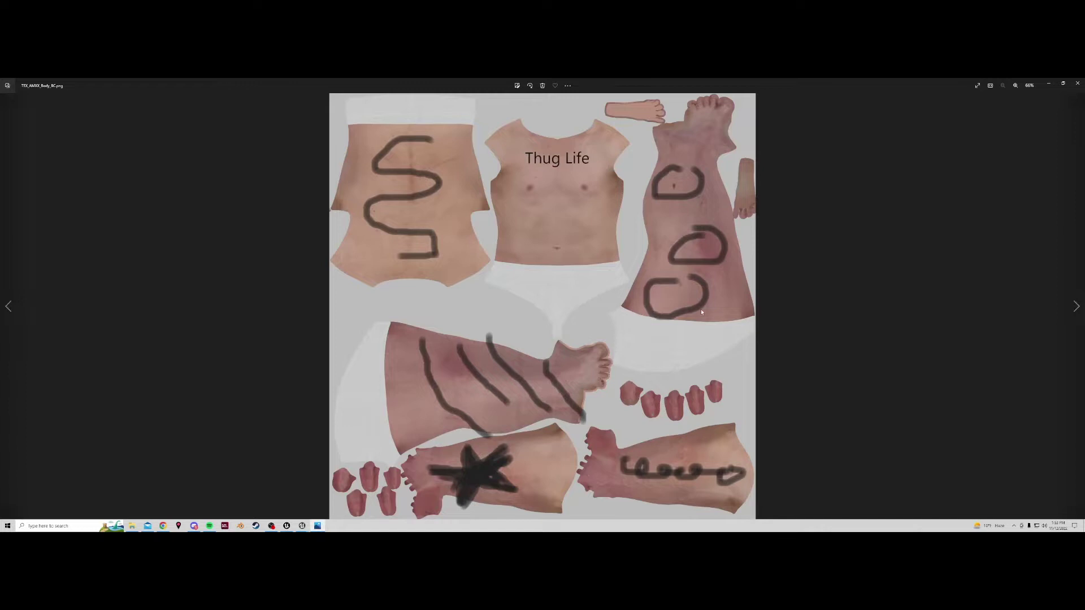
{"action": "left_click", "coordinate": [1077, 85]}
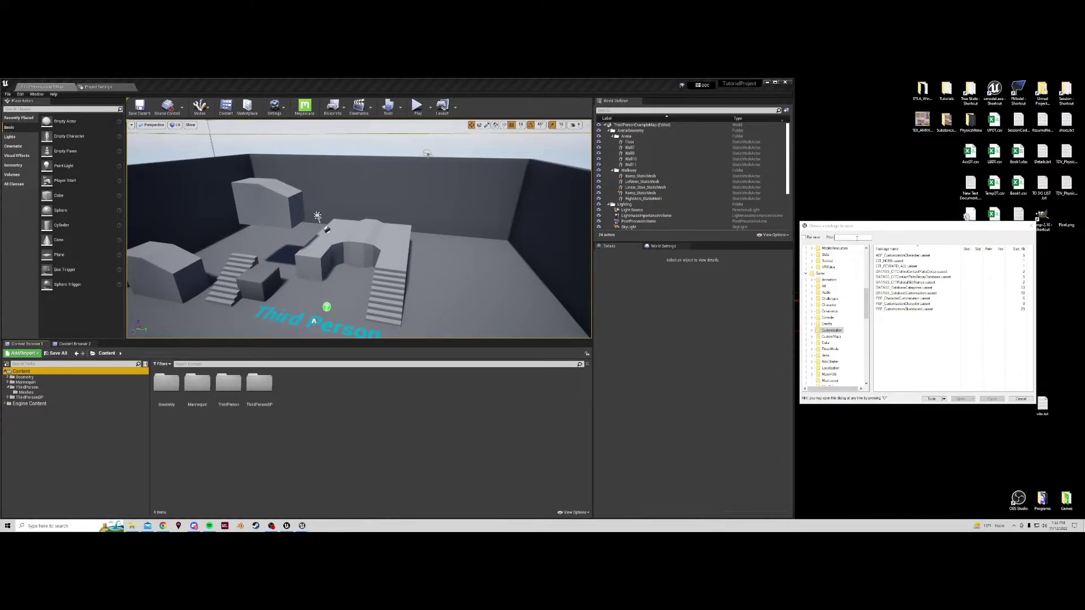
In the UModel package browser, locate TEX_AMXX_Body_BC under Game/Customization/Characters/AMXX/Body_Base/Textures
{"action": "scroll", "coordinate": [840, 284], "scroll_direction": "down", "scroll_amount": 2}
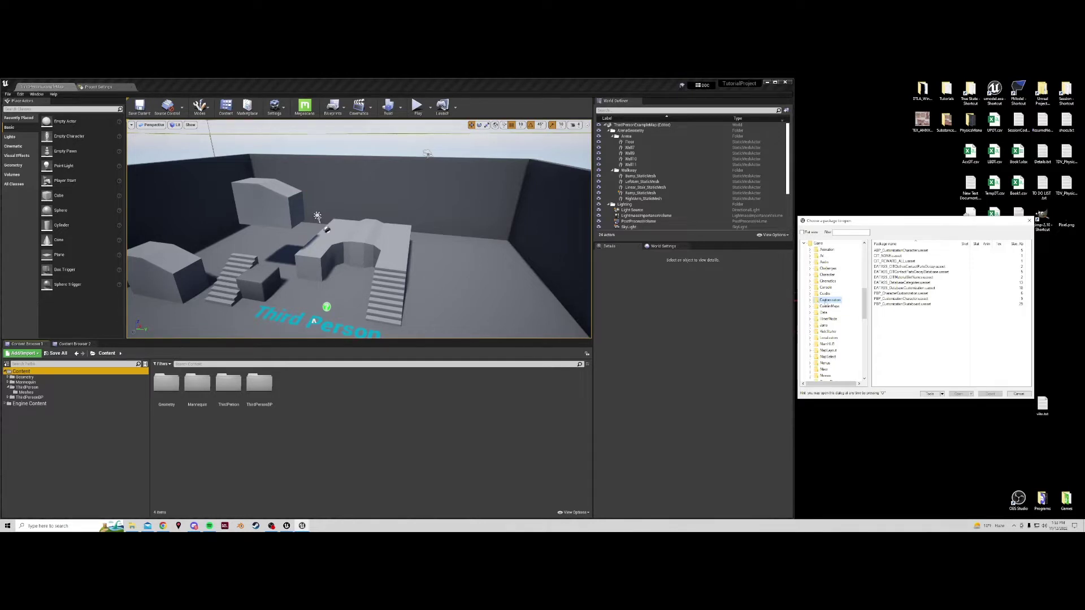
{"action": "left_click", "coordinate": [812, 300]}
{"action": "left_click", "coordinate": [816, 313]}
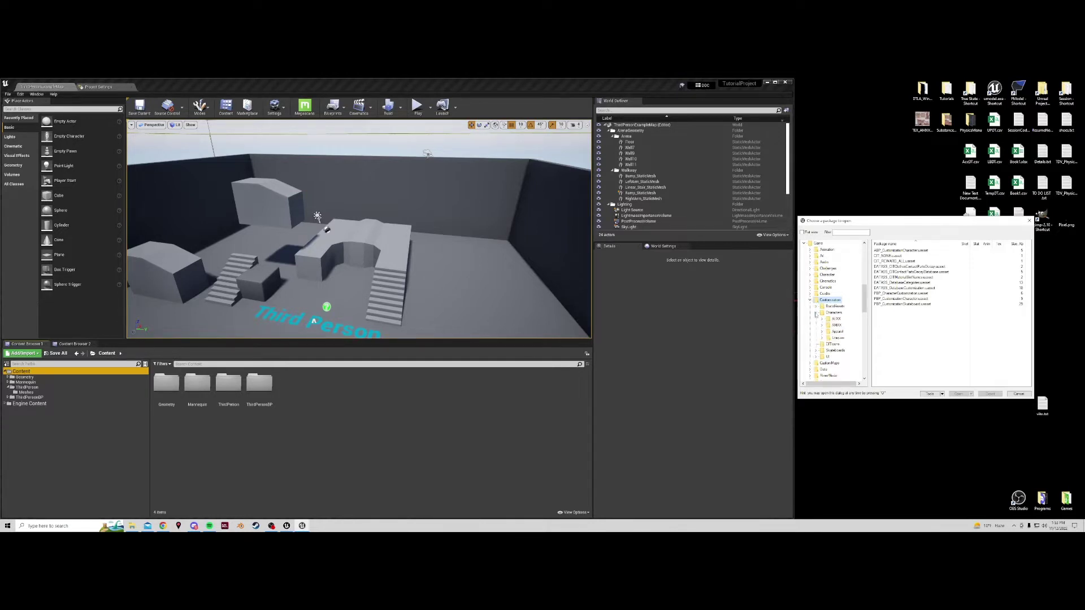
{"action": "left_click", "coordinate": [822, 325]}
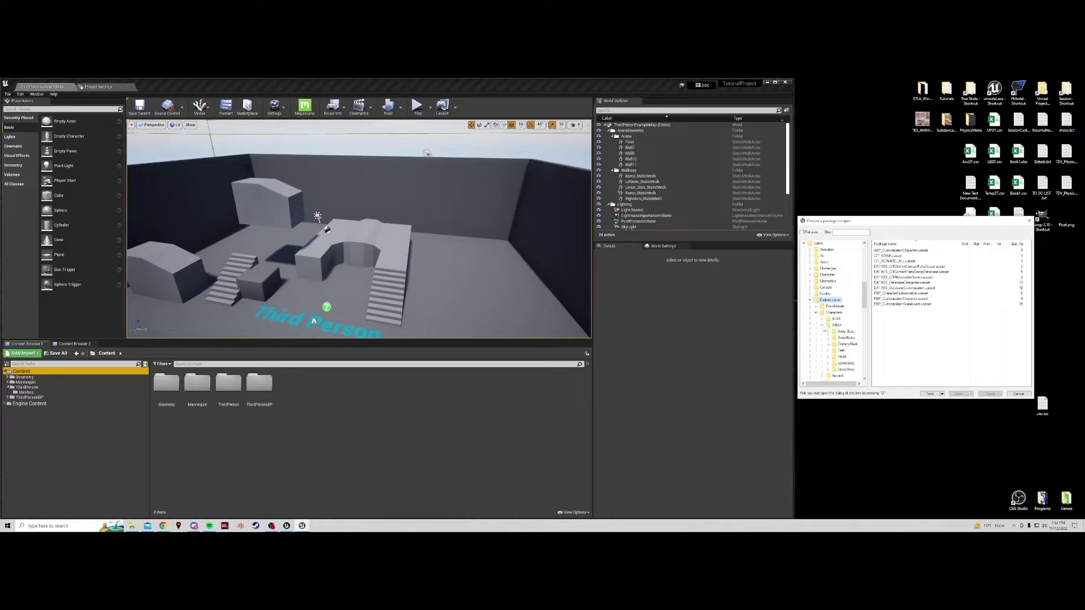
{"action": "left_click", "coordinate": [829, 332]}
{"action": "left_click", "coordinate": [850, 350]}
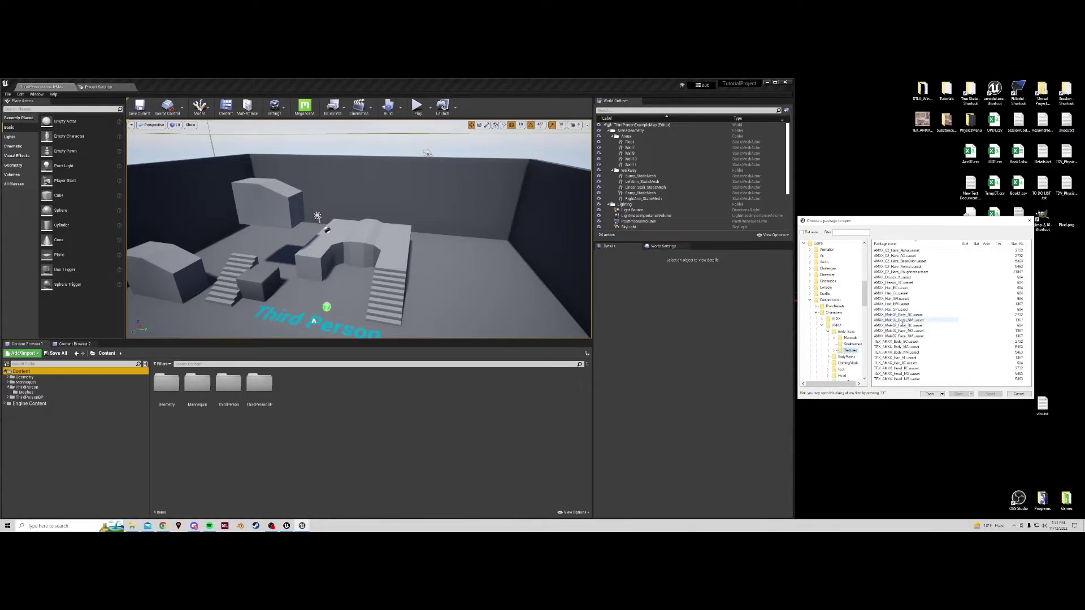
{"action": "left_click", "coordinate": [906, 342]}
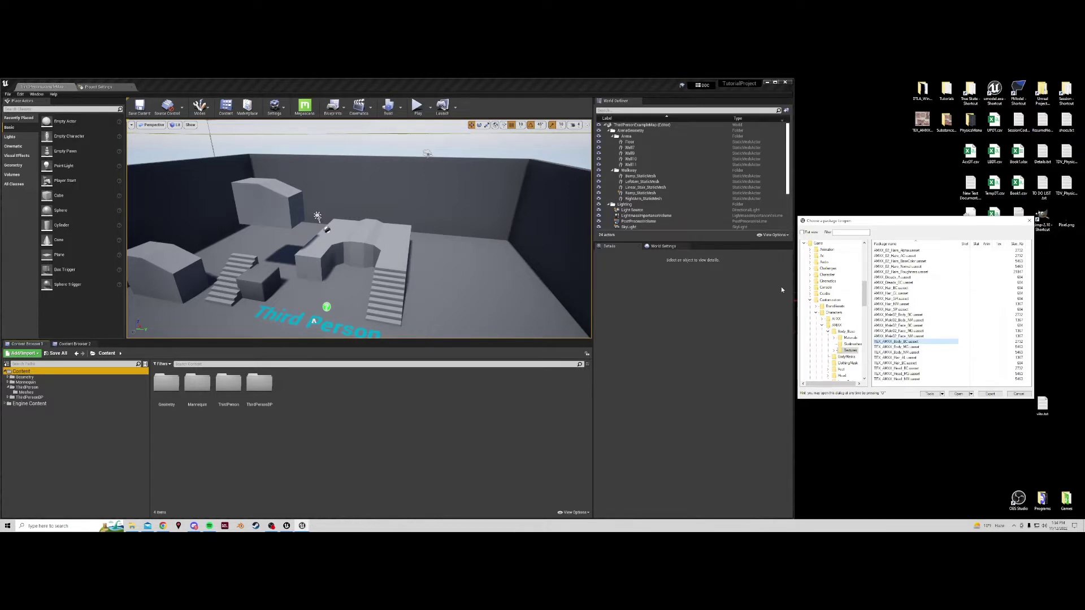
In the Unreal project's Content folder, create a folder named Customization to match the game's package path, and open it
{"action": "left_click", "coordinate": [818, 244]}
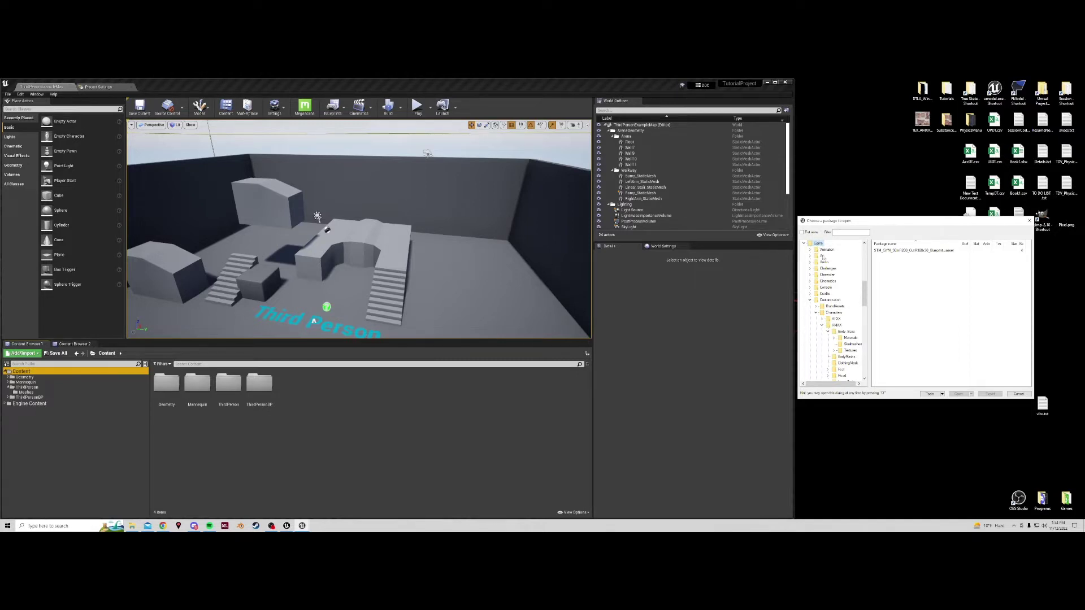
{"action": "left_click", "coordinate": [830, 300]}
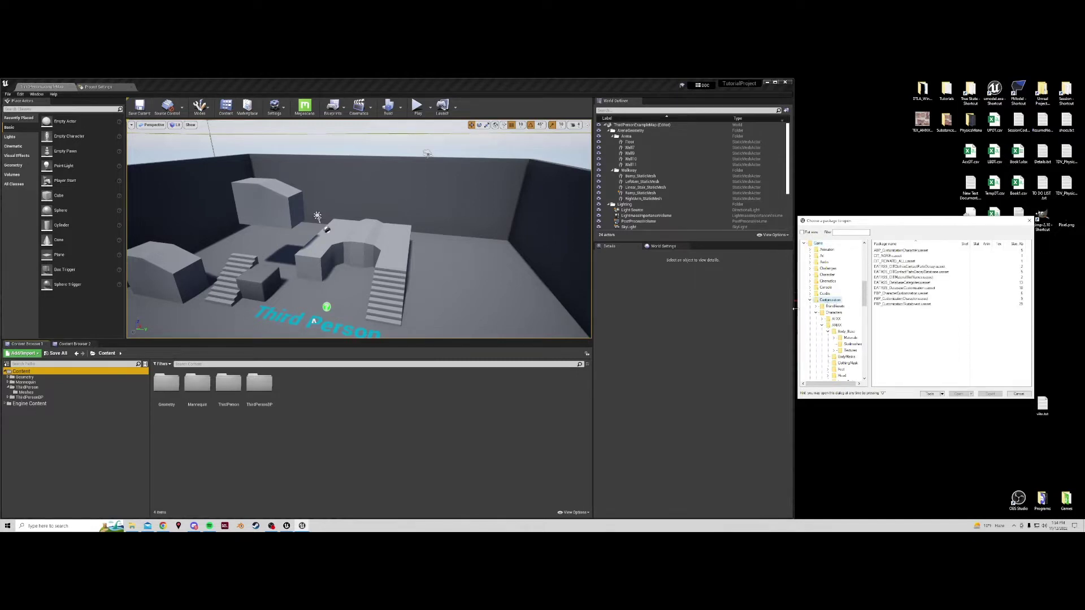
{"action": "right_click", "coordinate": [415, 398]}
{"action": "left_click", "coordinate": [434, 203]}
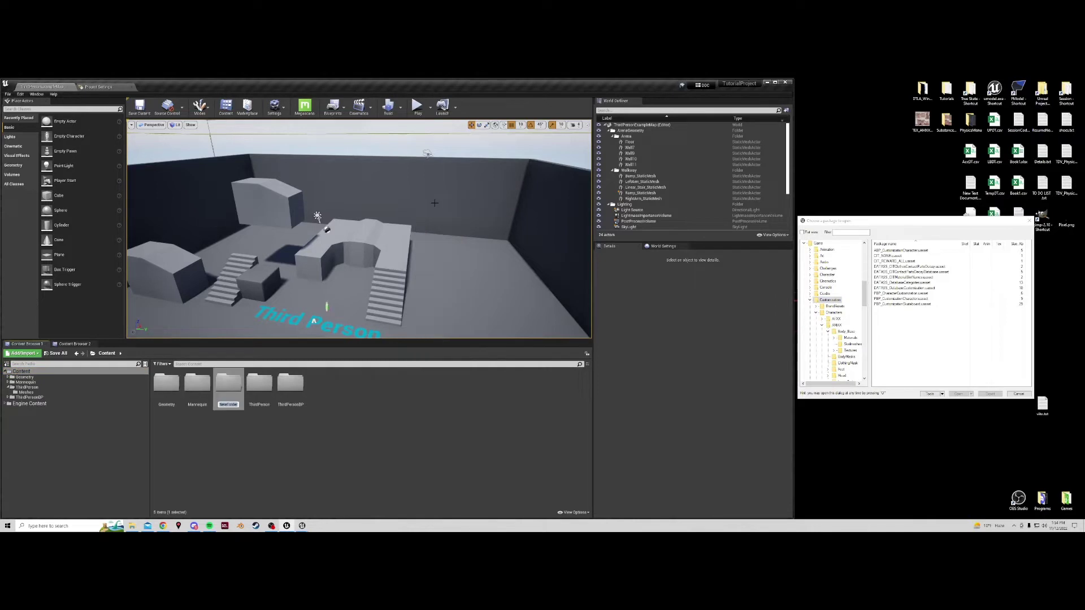
{"action": "type", "text": "Clit"}
{"action": "type", "text": "omization"}
{"action": "key", "text": "Return"}
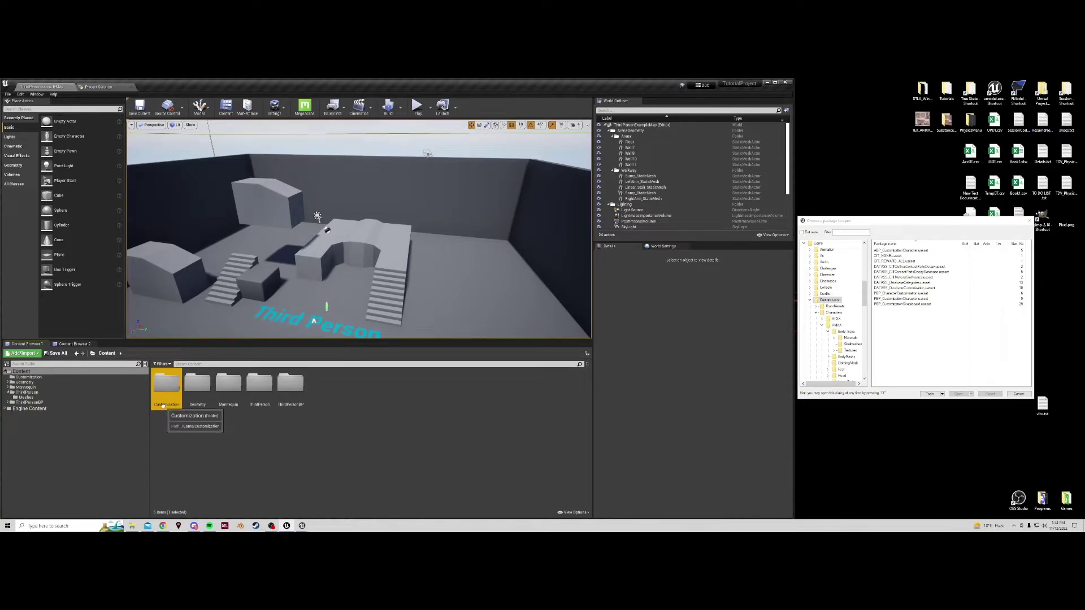
{"action": "double_click", "coordinate": [164, 398]}
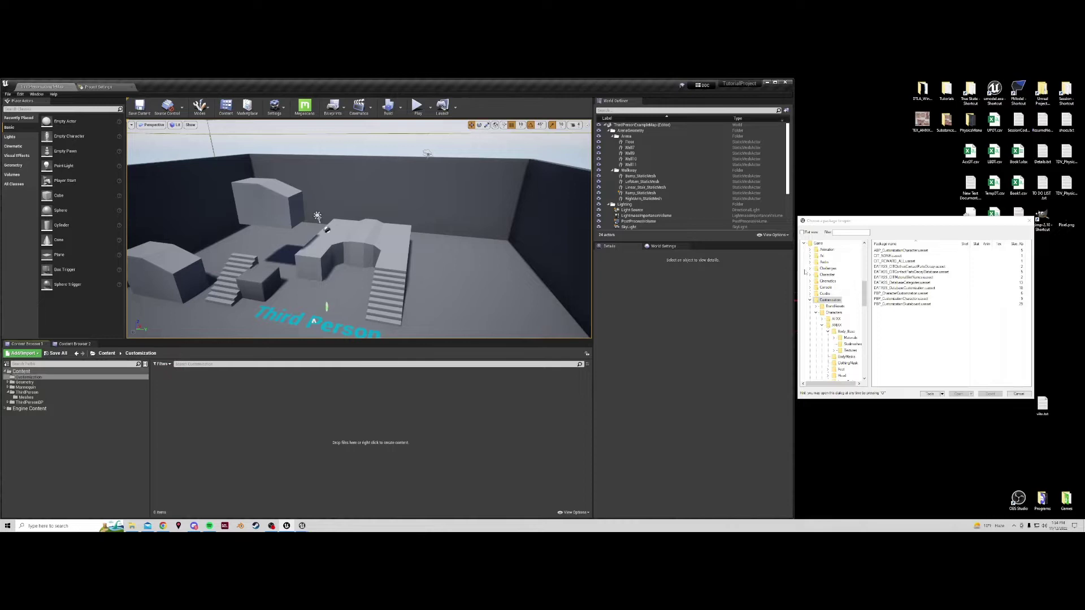
Create a folder named Characters inside Customization, matching the game's package tree, and open it
{"action": "left_click", "coordinate": [833, 313]}
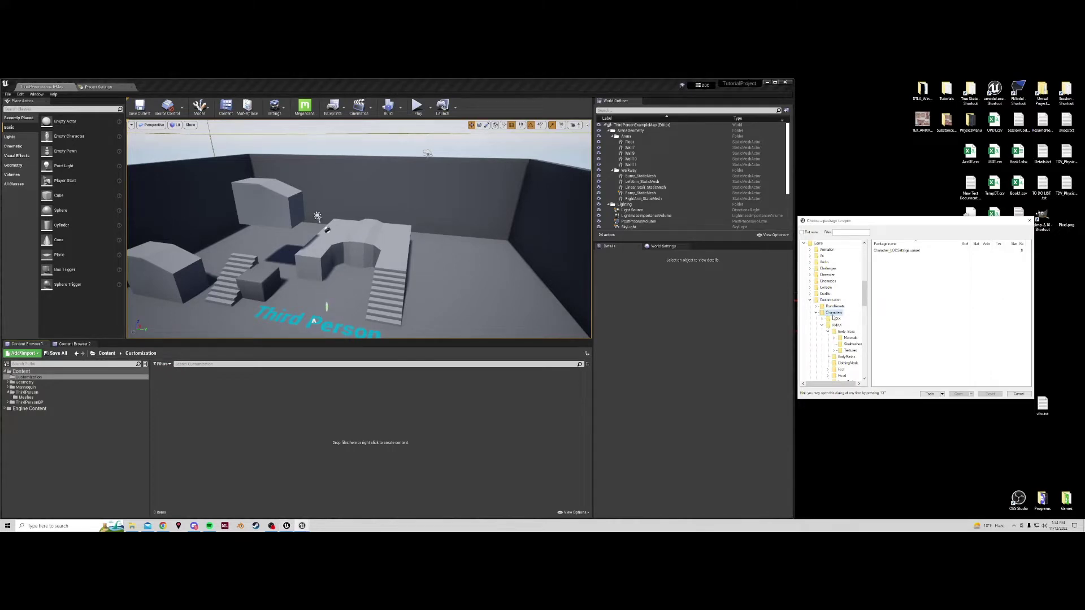
{"action": "right_click", "coordinate": [261, 399]}
{"action": "left_click", "coordinate": [319, 206]}
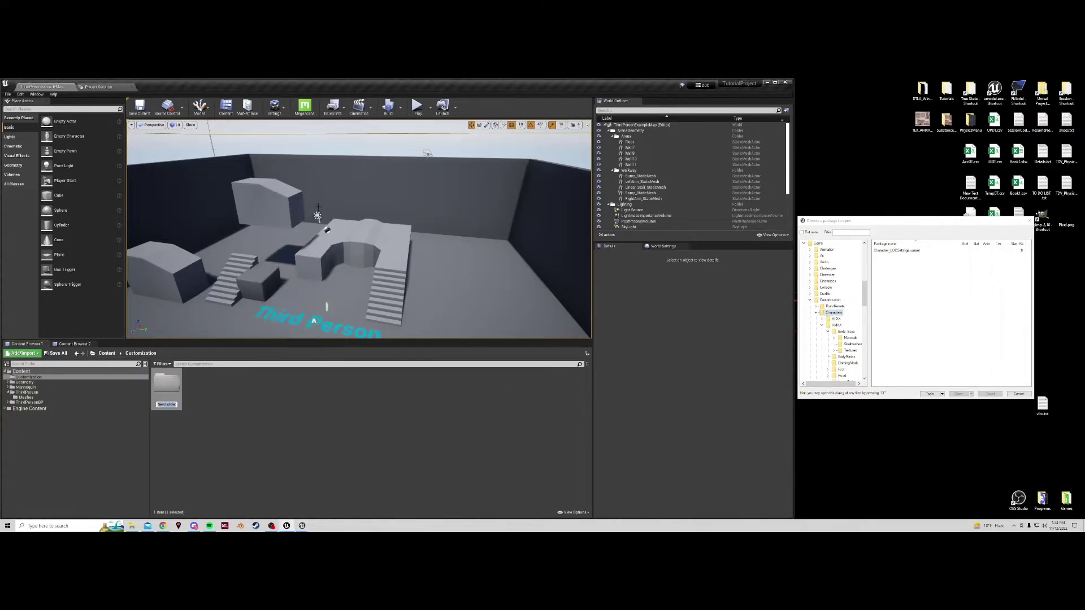
{"action": "type", "text": "Characters"}
{"action": "key", "text": "Return"}
{"action": "key", "text": "Return"}
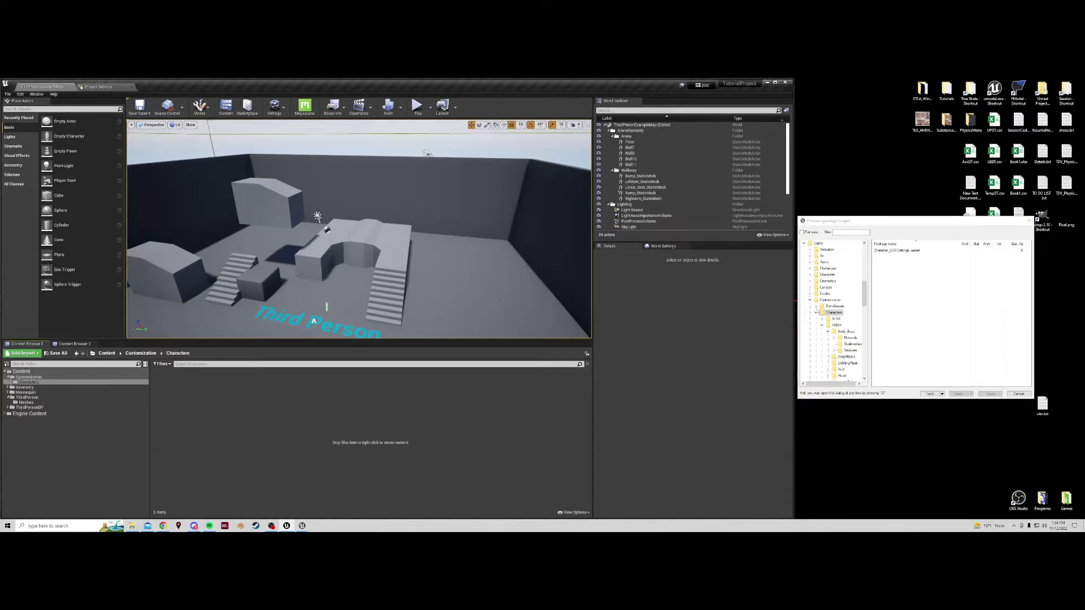
Create a folder named AMXX inside Characters, following the game's package path, and open it
{"action": "left_click", "coordinate": [837, 325]}
{"action": "right_click", "coordinate": [350, 462]}
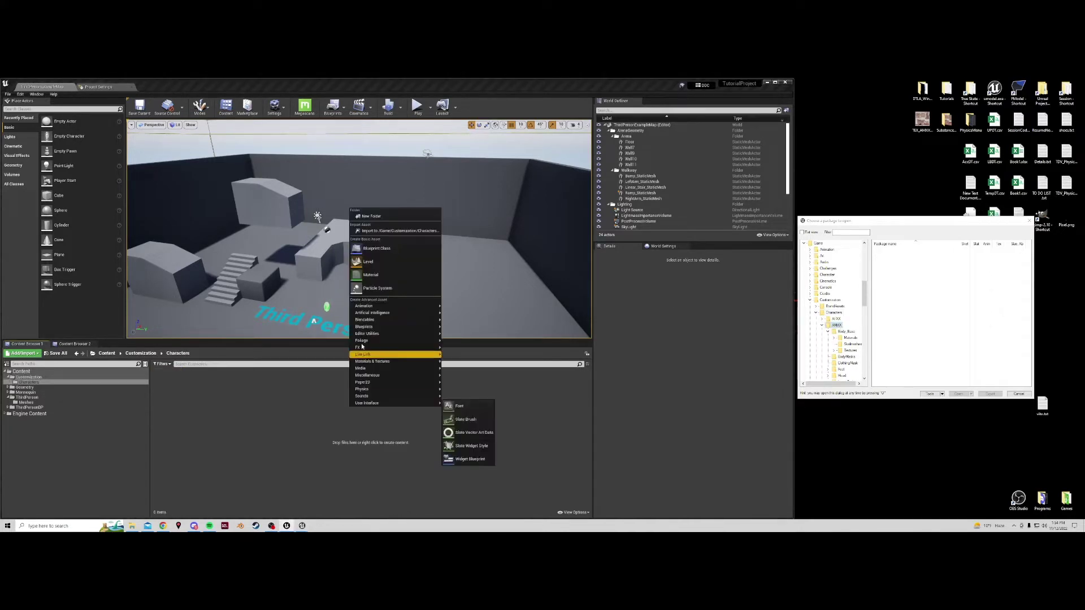
{"action": "left_click", "coordinate": [381, 219]}
{"action": "type", "text": "AMXX"}
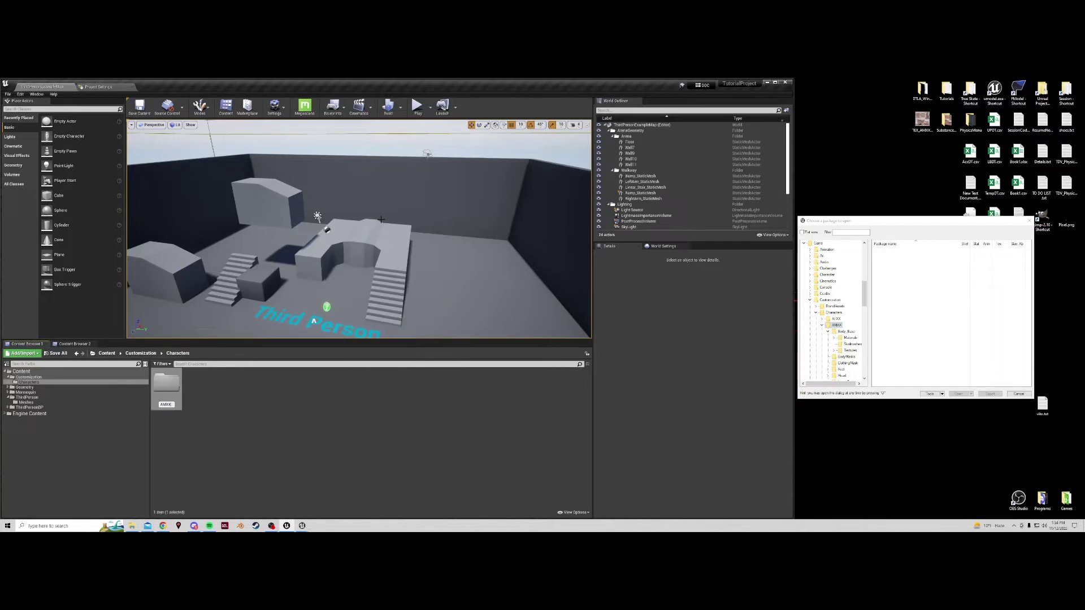
{"action": "key", "text": "Return"}
{"action": "key", "text": "Return"}
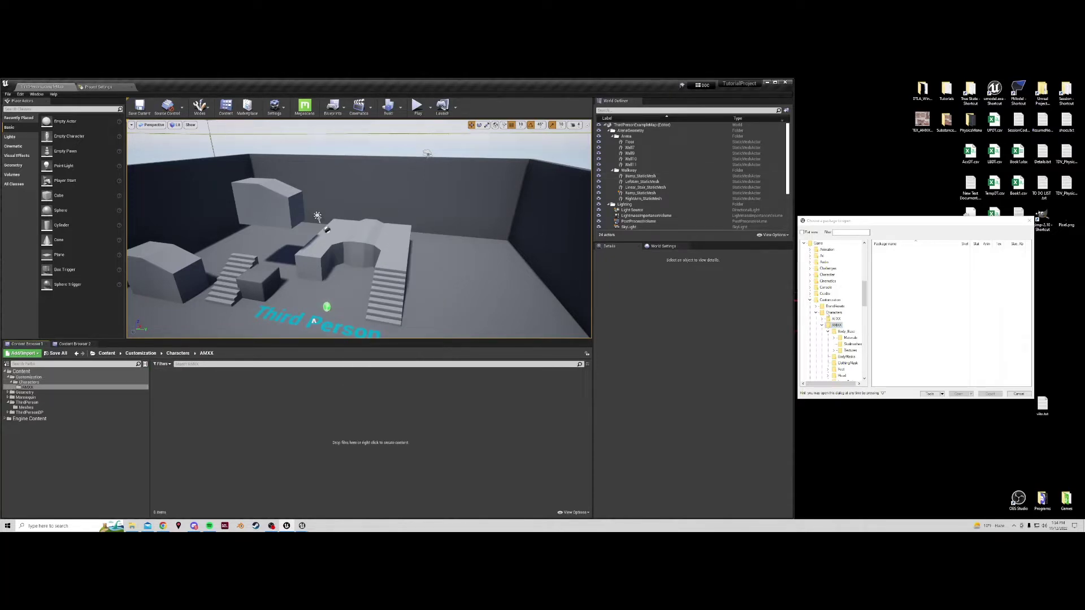
Create a folder named Body_Base inside AMXX, following the game's package path, and open it
{"action": "left_click", "coordinate": [846, 331]}
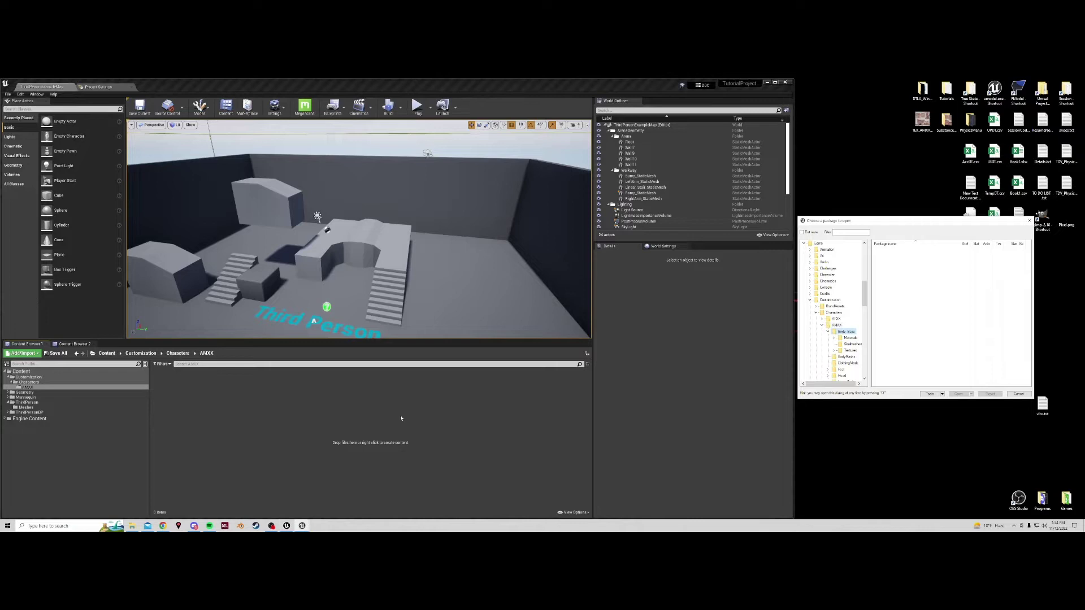
{"action": "left_click", "coordinate": [436, 281]}
{"action": "right_click", "coordinate": [360, 418]}
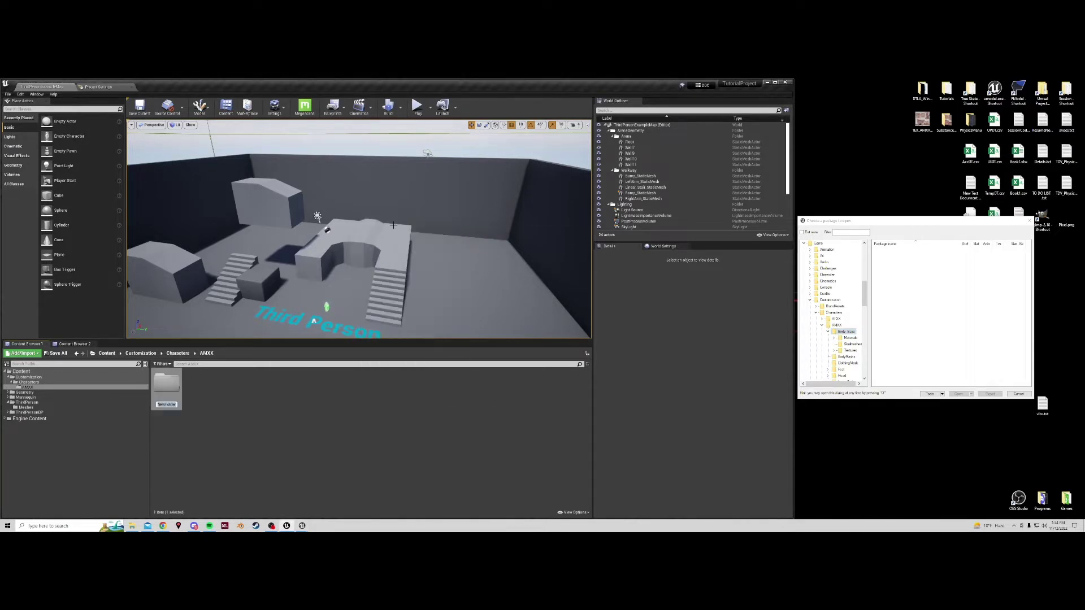
{"action": "left_click", "coordinate": [393, 226]}
{"action": "type", "text": "Body_Base"}
{"action": "key", "text": "Return"}
{"action": "key", "text": "Return"}
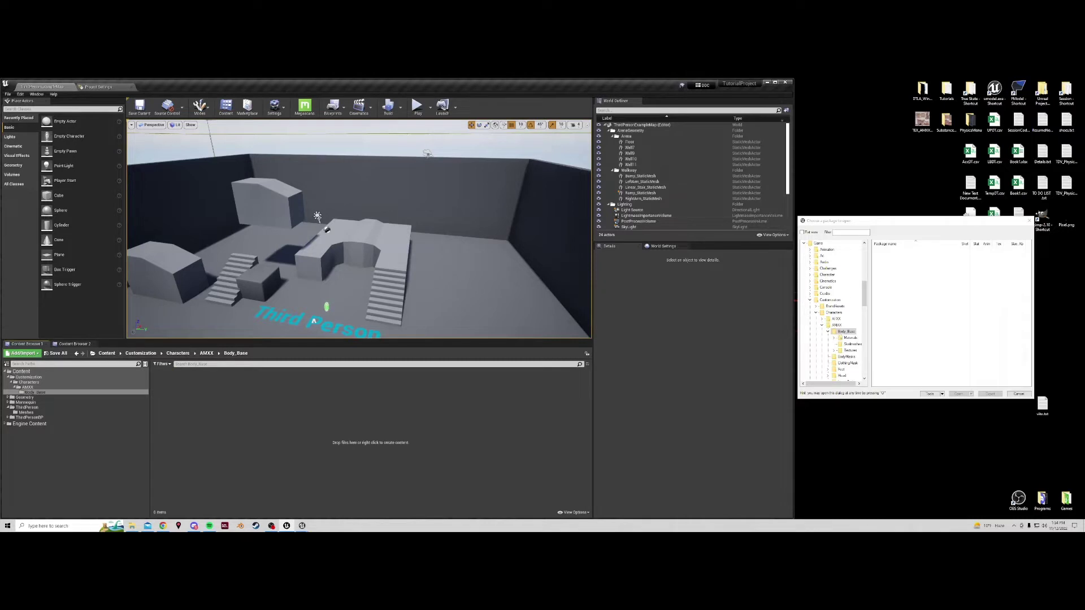
Create a folder named Textures inside Body_Base, following the game's package path, and open it
{"action": "left_click", "coordinate": [851, 351]}
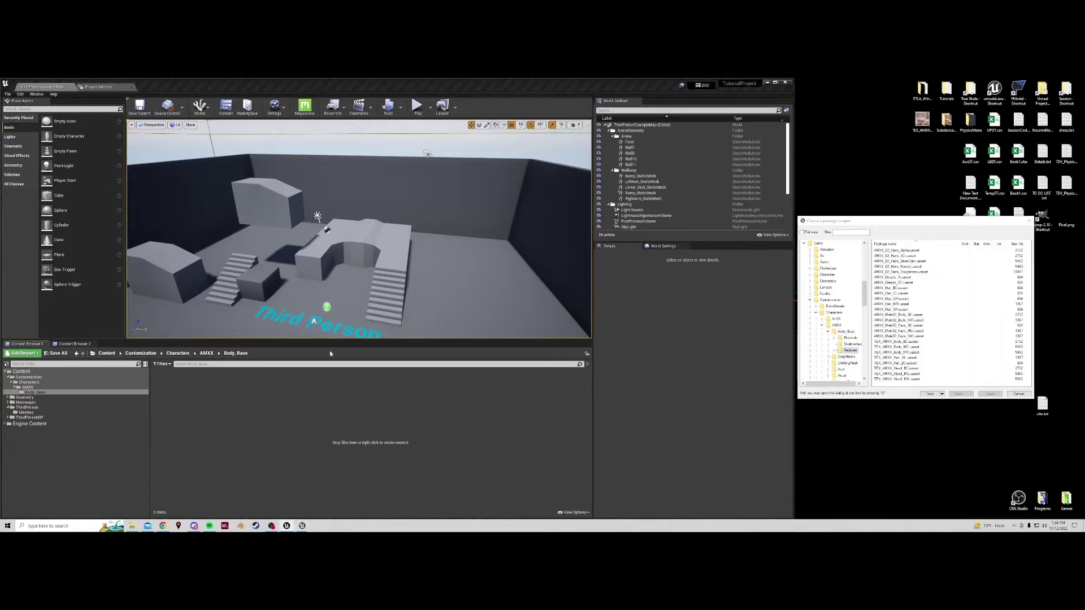
{"action": "right_click", "coordinate": [314, 396]}
{"action": "left_click", "coordinate": [339, 206]}
{"action": "type", "text": "Textures"}
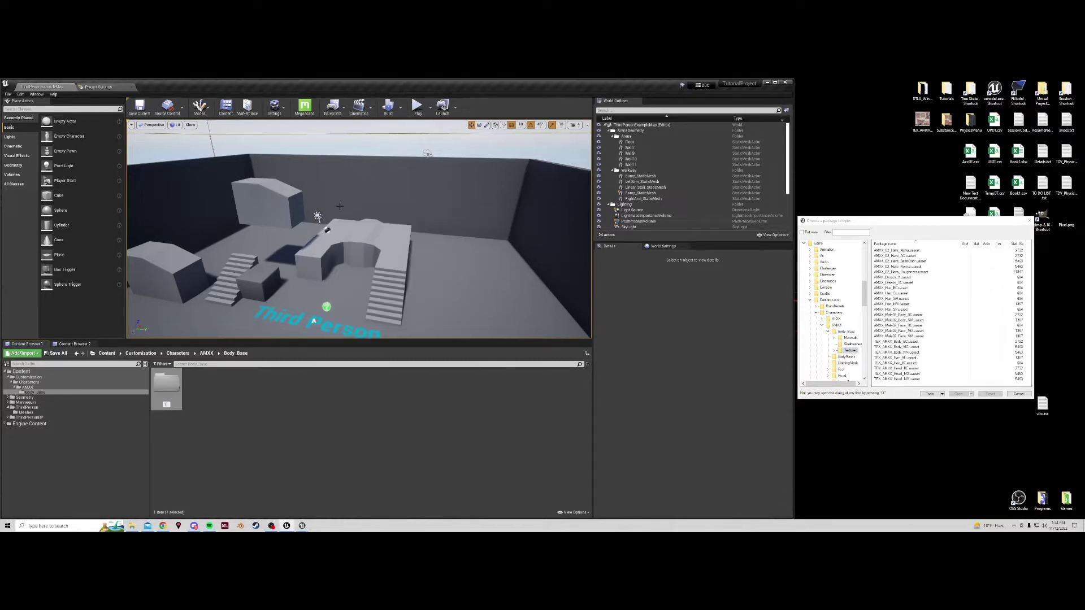
{"action": "key", "text": "Return"}
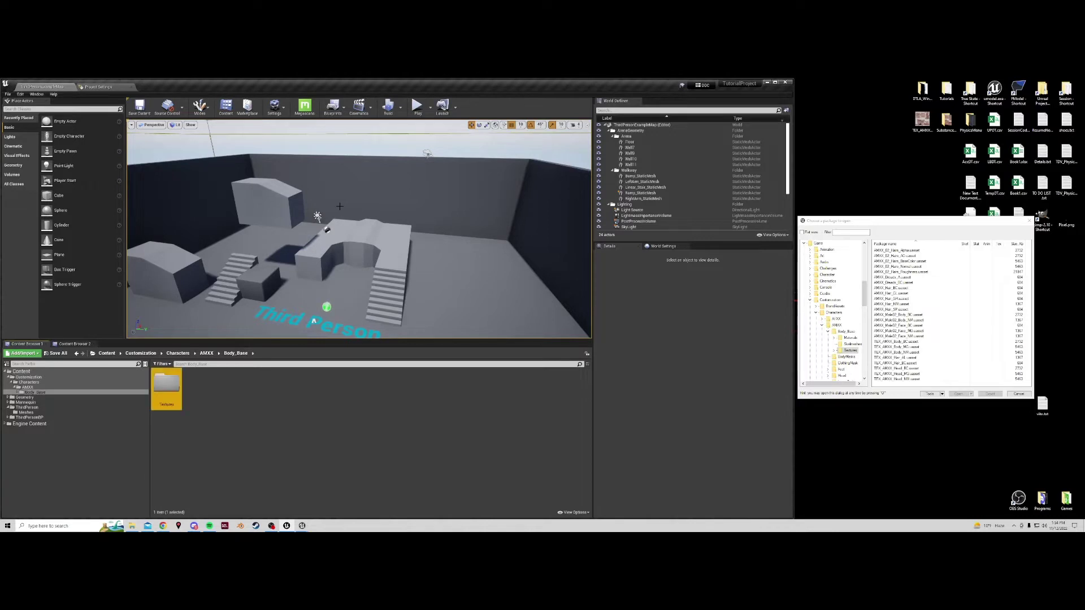
{"action": "key", "text": "Return"}
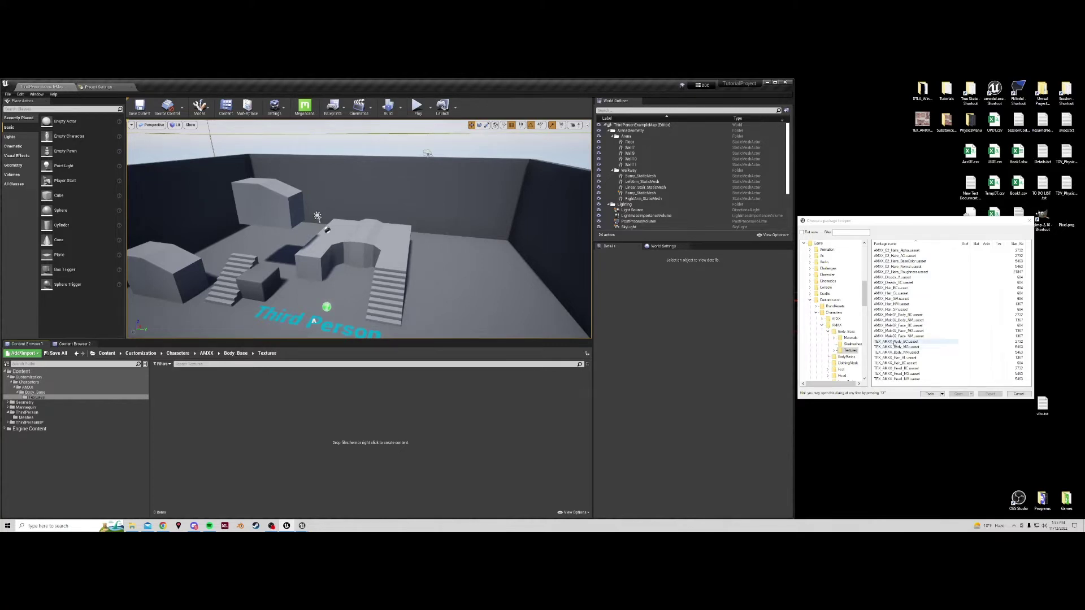
Import TEX_AMXX_Body_BC.png from the desktop into the Textures folder, using the same name as the game's texture package
{"action": "left_click", "coordinate": [887, 342]}
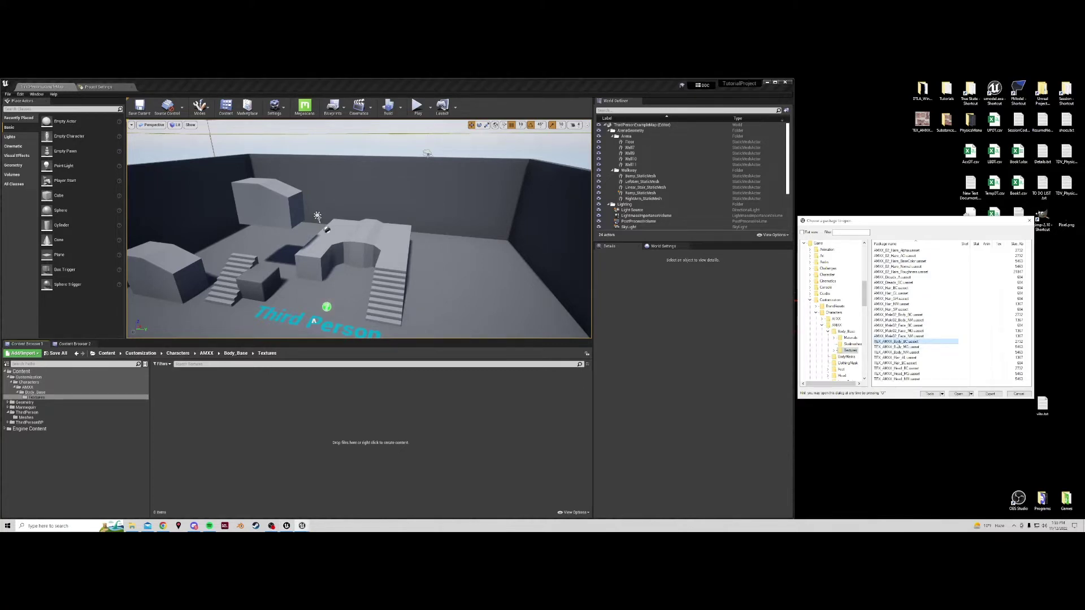
{"action": "right_click", "coordinate": [337, 410]}
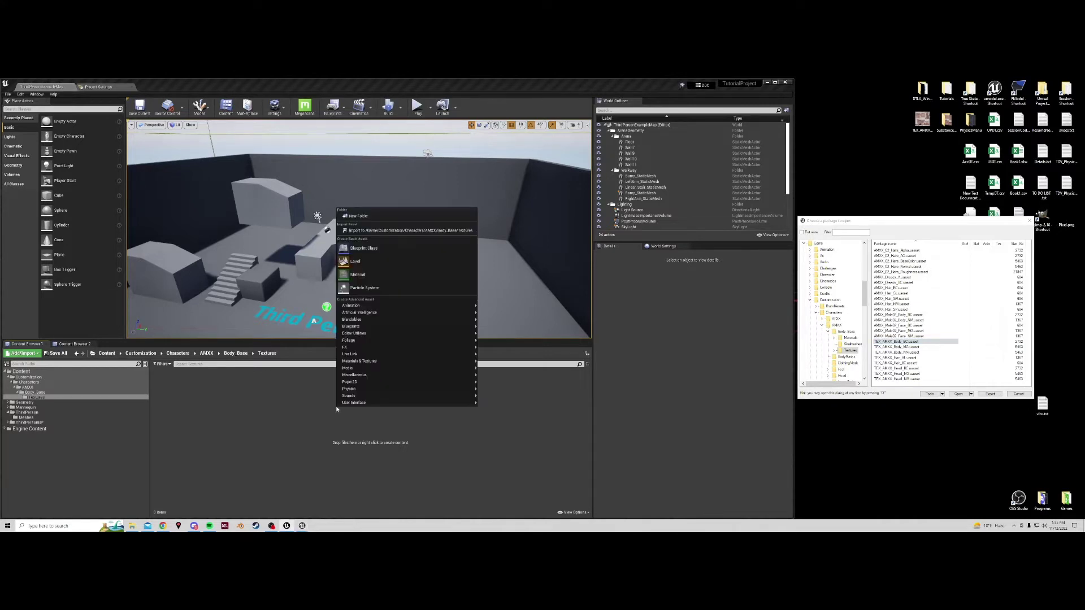
{"action": "left_click", "coordinate": [390, 231]}
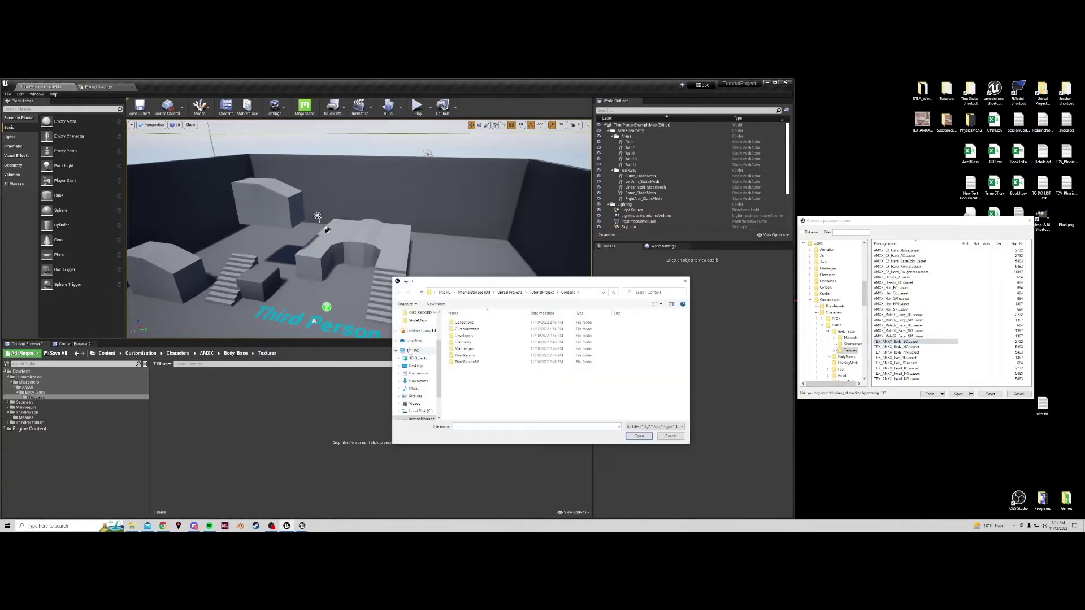
{"action": "left_click", "coordinate": [415, 366]}
{"action": "scroll", "coordinate": [489, 392], "scroll_direction": "down", "scroll_amount": 3}
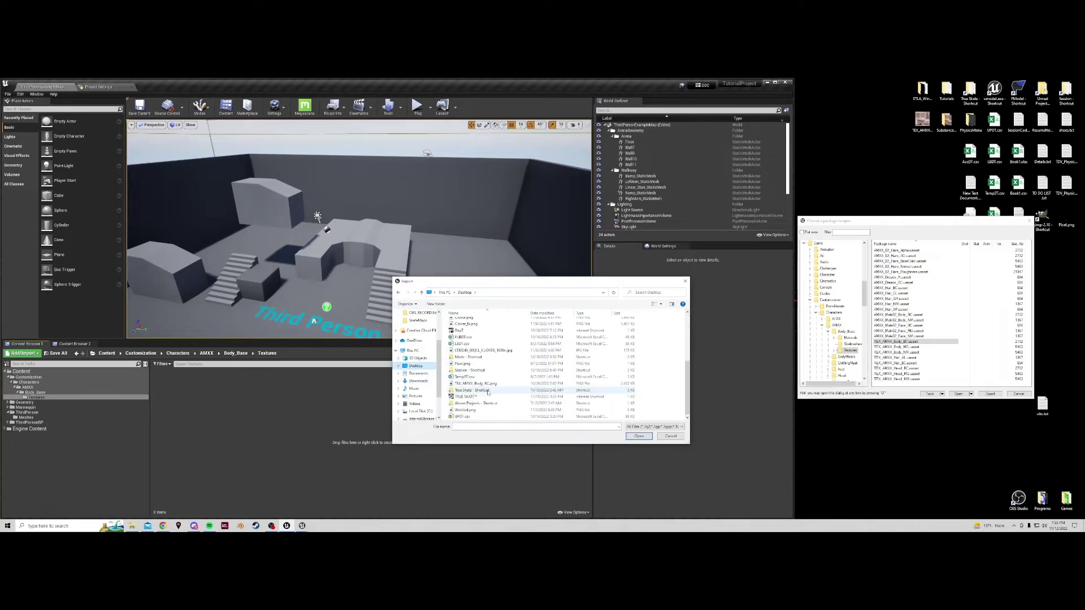
{"action": "left_click", "coordinate": [478, 383]}
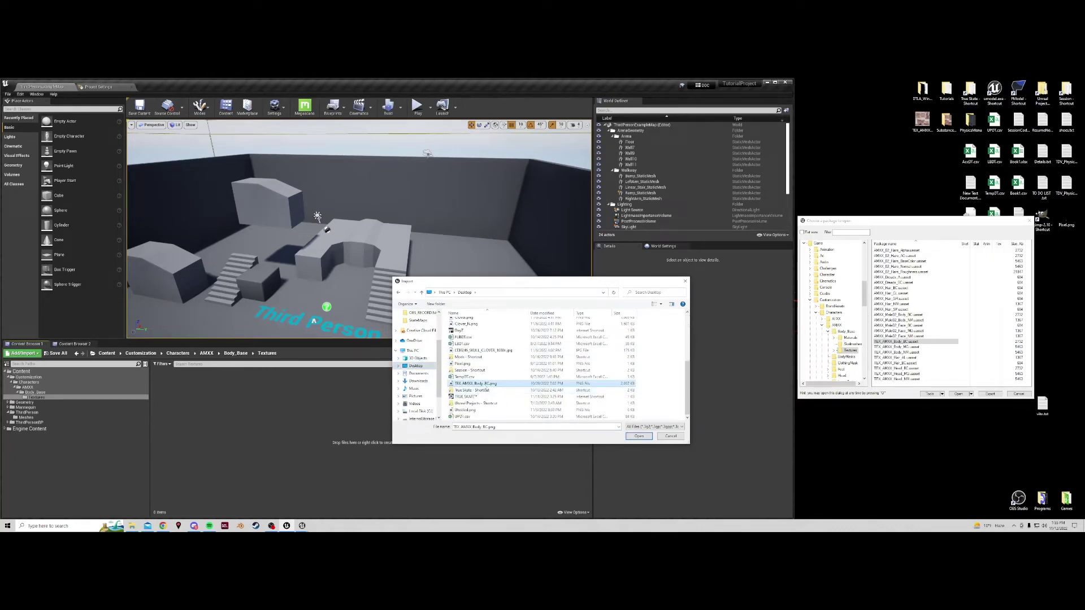
{"action": "double_click", "coordinate": [483, 385]}
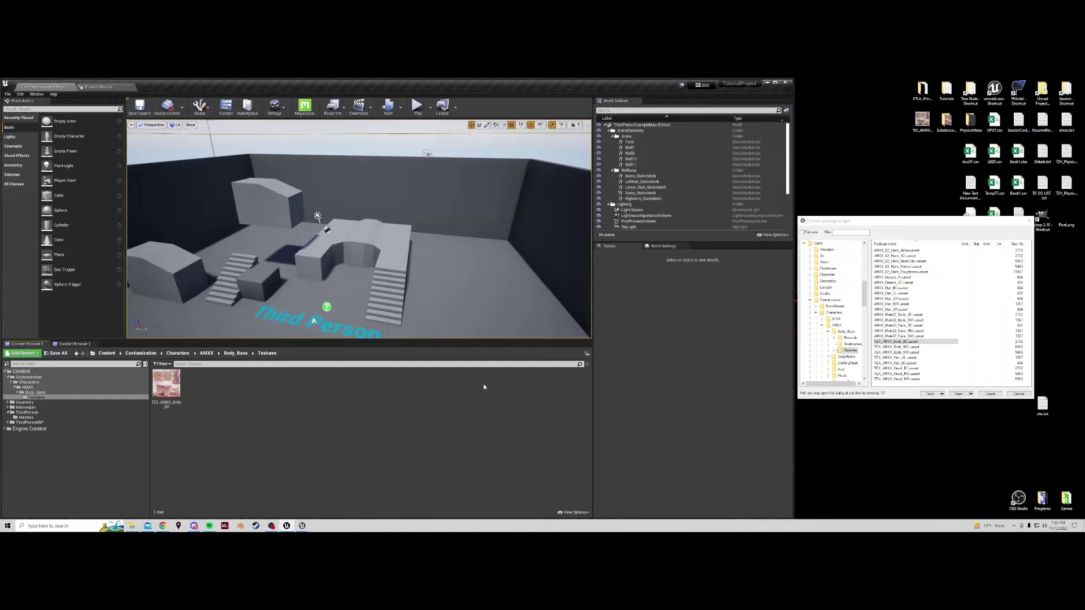
Bring up the save prompt for the imported TEX_AMXX_Body_BC texture, and delete that texture from the Textures folder
{"action": "left_click", "coordinate": [54, 353]}
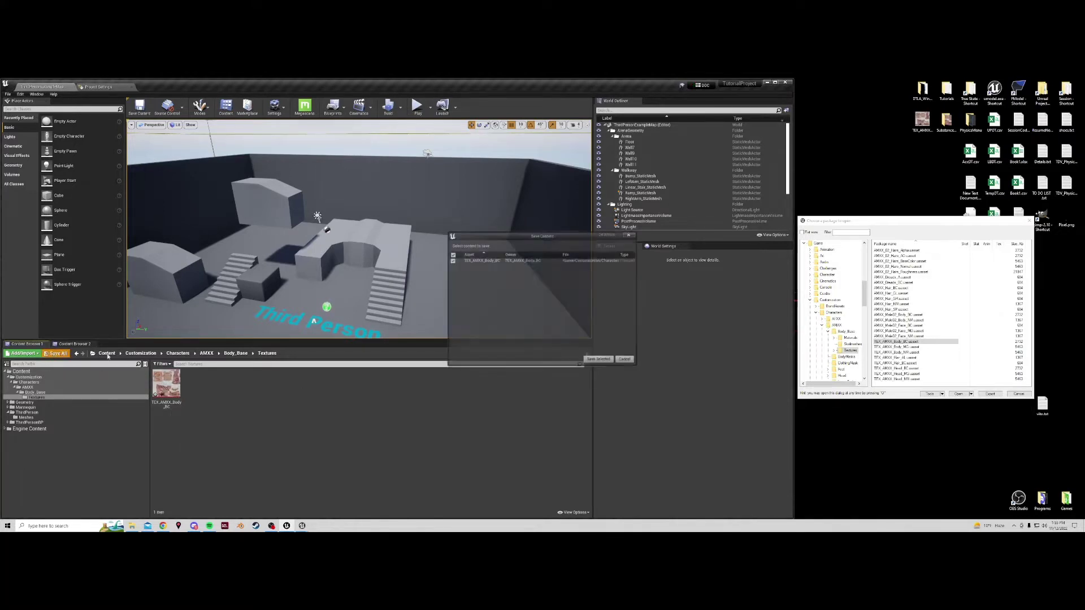
{"action": "left_click", "coordinate": [629, 366]}
{"action": "left_click", "coordinate": [166, 386]}
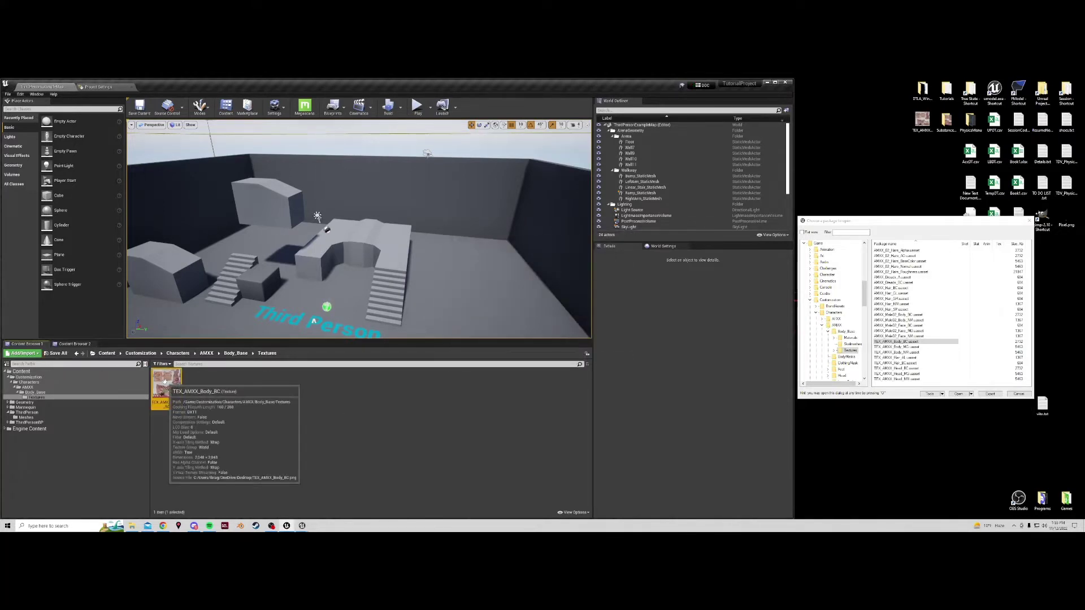
{"action": "key", "text": "Delete"}
{"action": "left_click", "coordinate": [514, 402]}
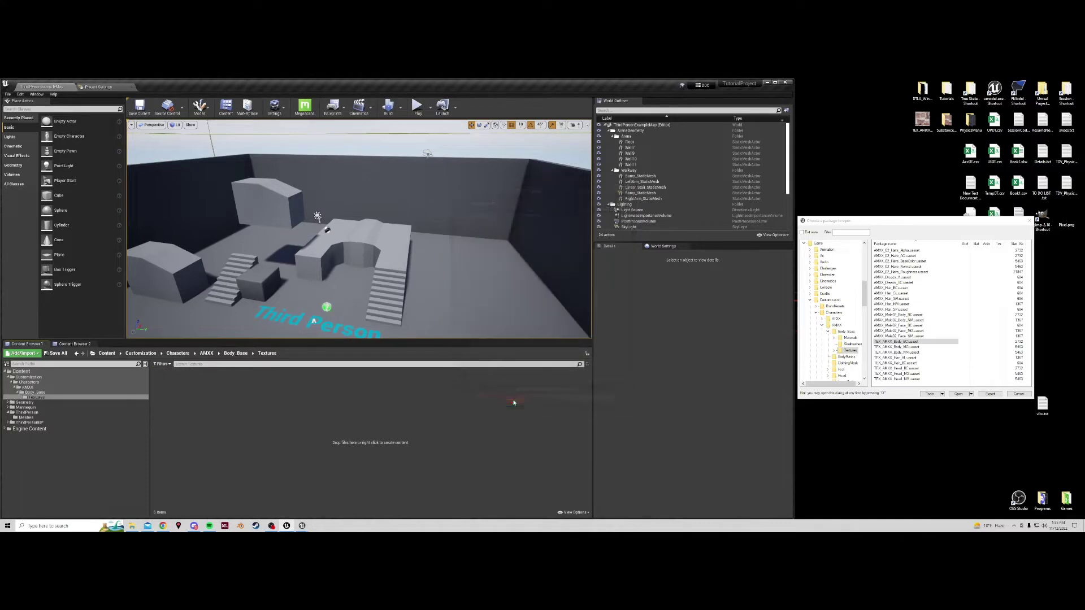
Import TEX_AMXX_Body_BC.png from the desktop into the Textures folder again, save all unsaved assets, and compare its name with the game's package
{"action": "left_click_drag", "start_coordinate": [923, 120], "coordinate": [311, 418]}
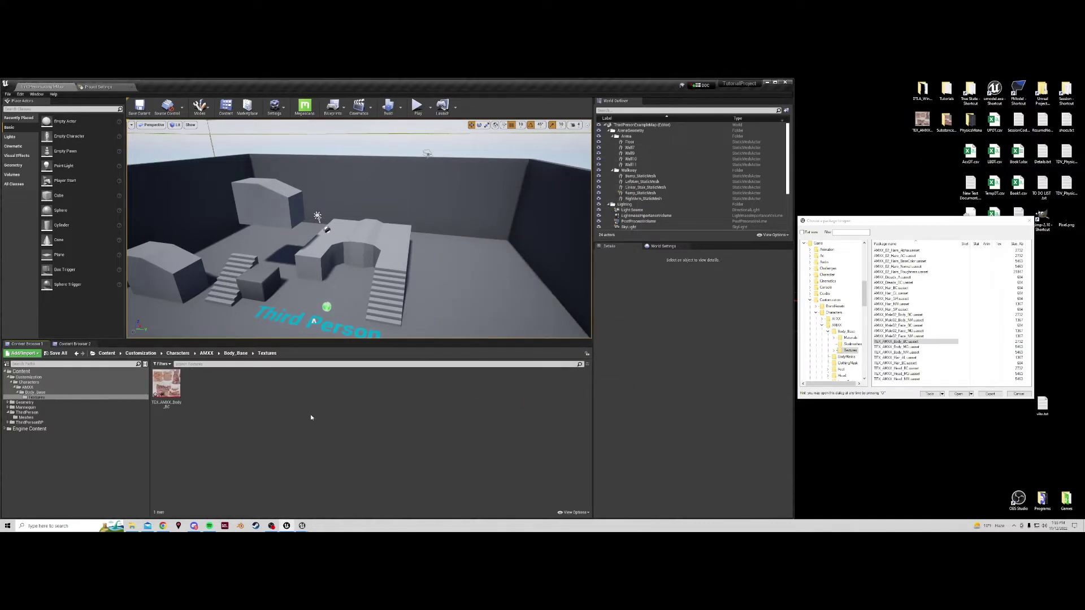
{"action": "left_click", "coordinate": [63, 356]}
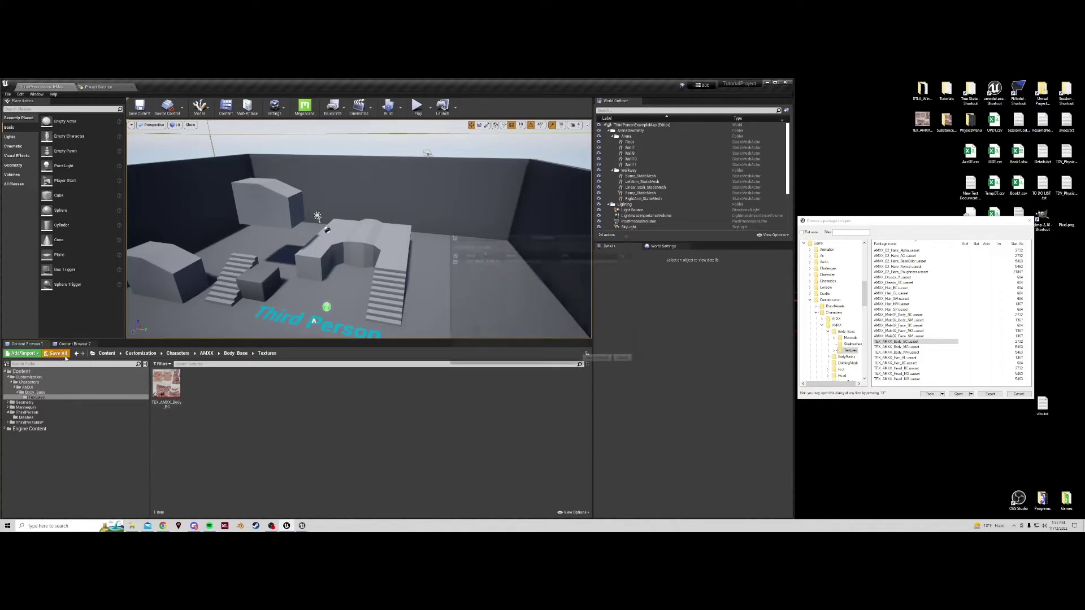
{"action": "left_click", "coordinate": [598, 360]}
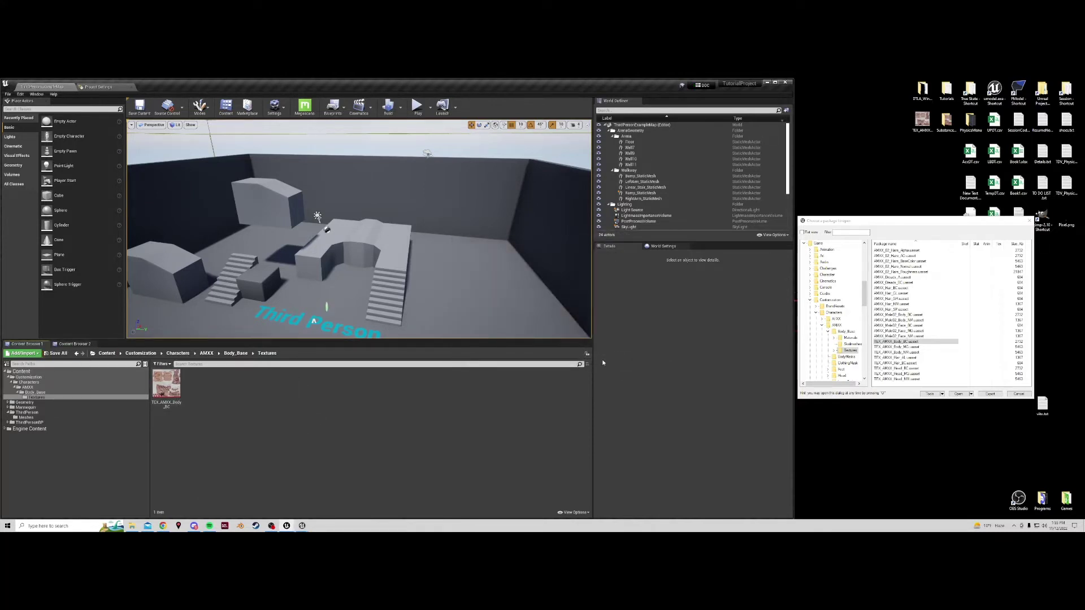
{"action": "left_click", "coordinate": [172, 396]}
{"action": "left_click", "coordinate": [893, 341]}
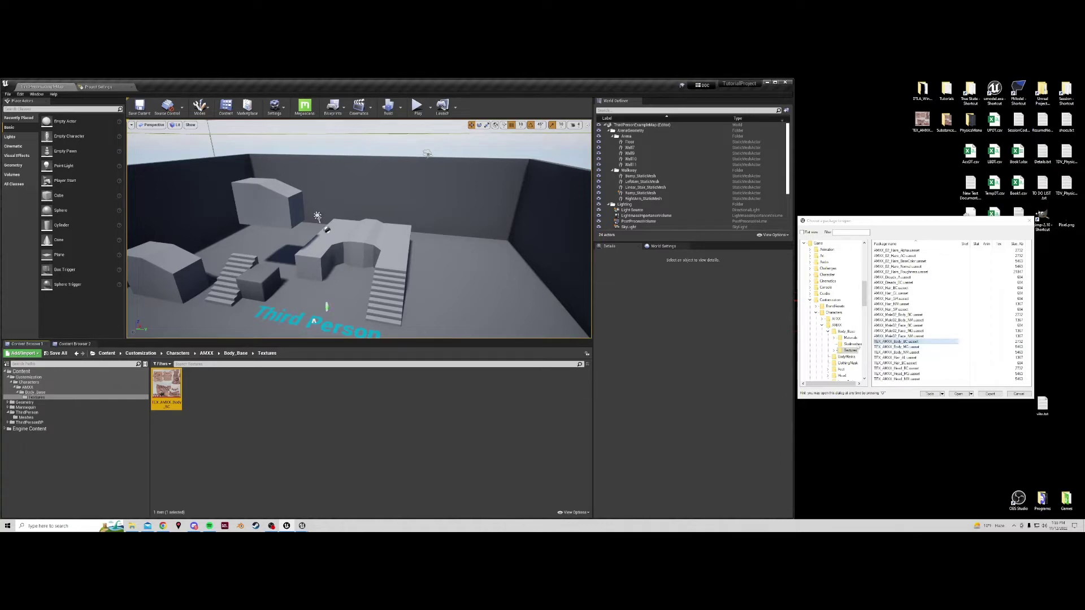
Cook the project's content for Windows and show the output log of the cooking process
{"action": "left_click", "coordinate": [153, 421]}
{"action": "left_click", "coordinate": [8, 94]}
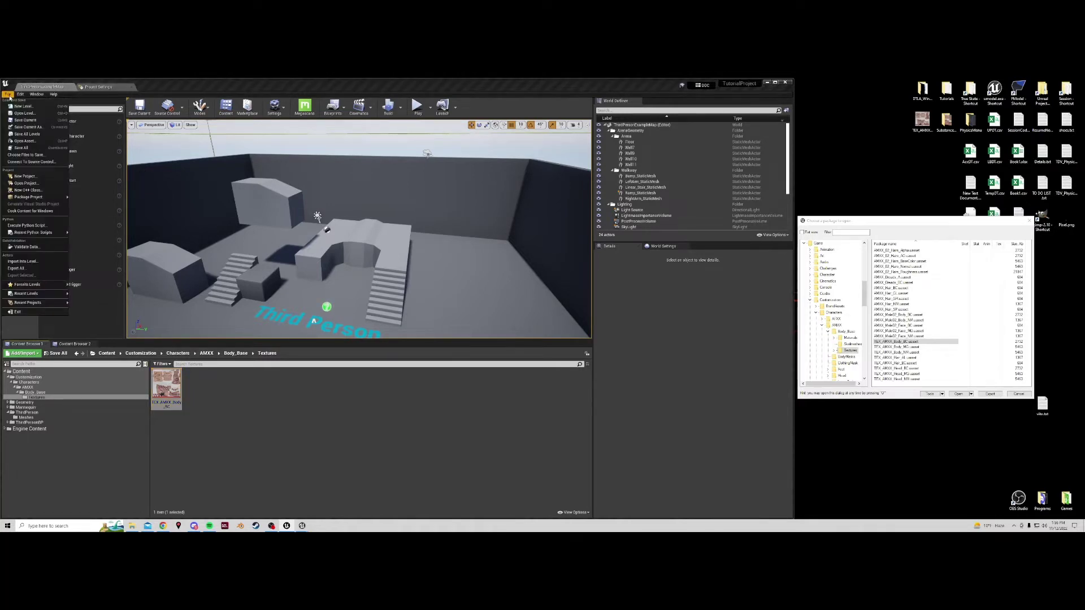
{"action": "left_click", "coordinate": [43, 211]}
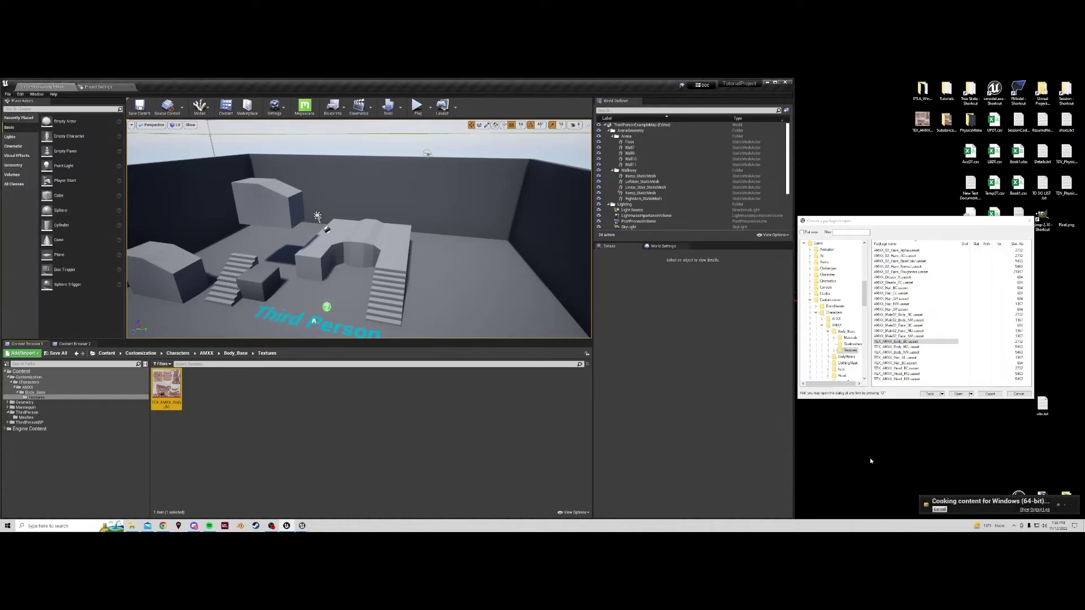
{"action": "left_click", "coordinate": [1041, 510]}
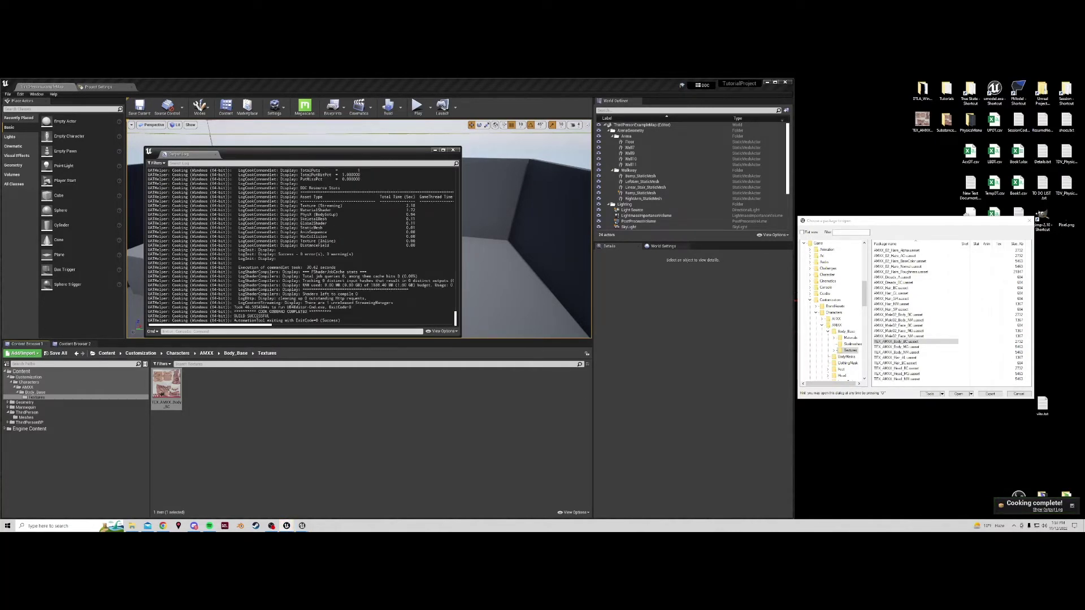
{"action": "left_click", "coordinate": [208, 381]}
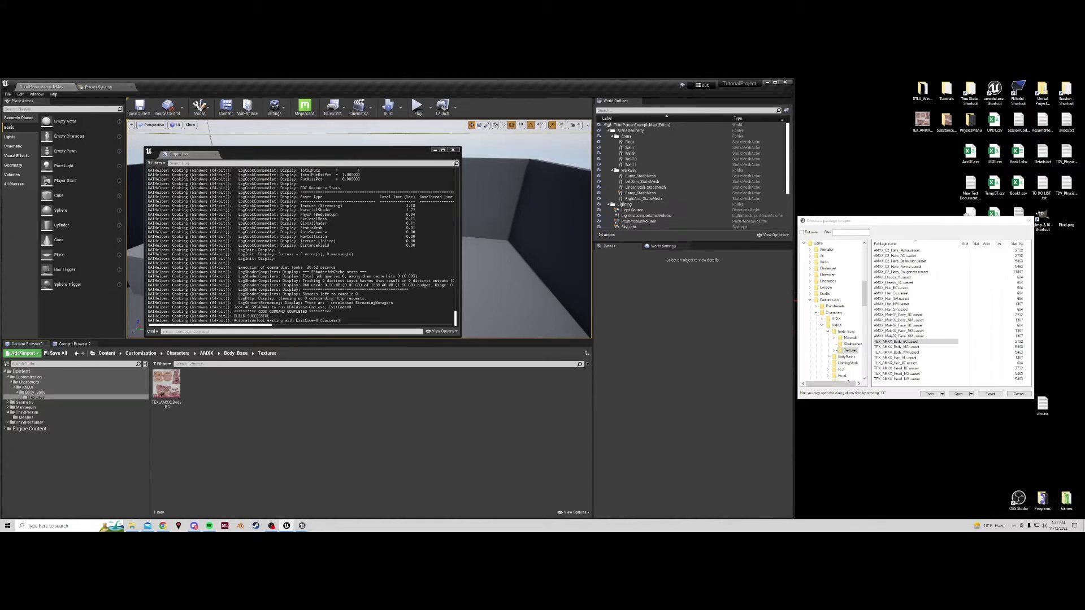
Switch to File Explorer and open the cooked Content folder under TutorialProject, Saved, Cooked, WindowsNoEditor, TutorialProject
{"action": "left_click", "coordinate": [132, 526]}
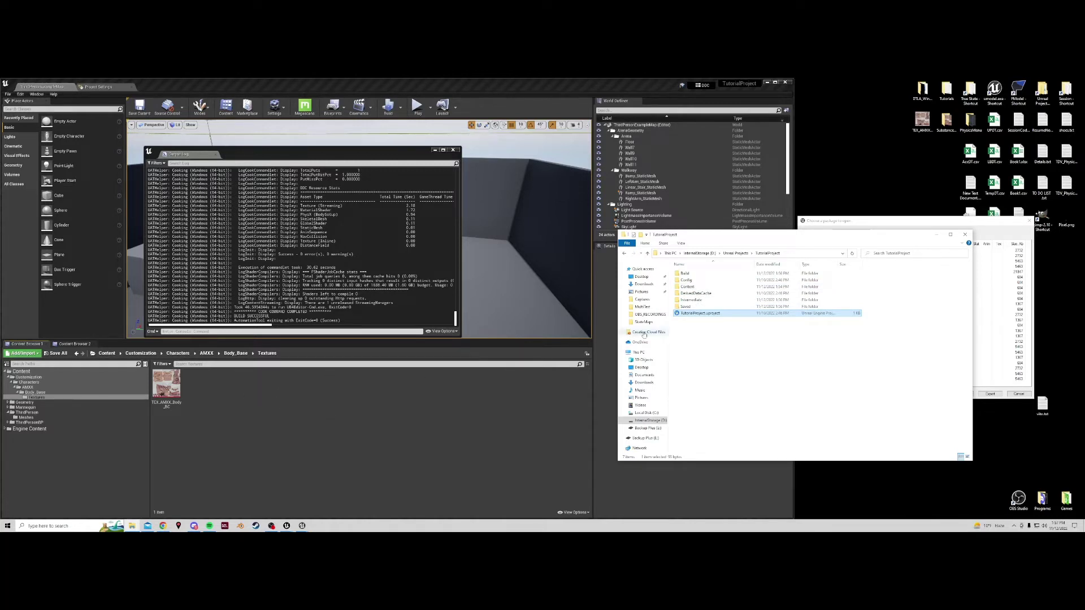
{"action": "double_click", "coordinate": [686, 307]}
{"action": "double_click", "coordinate": [698, 295]}
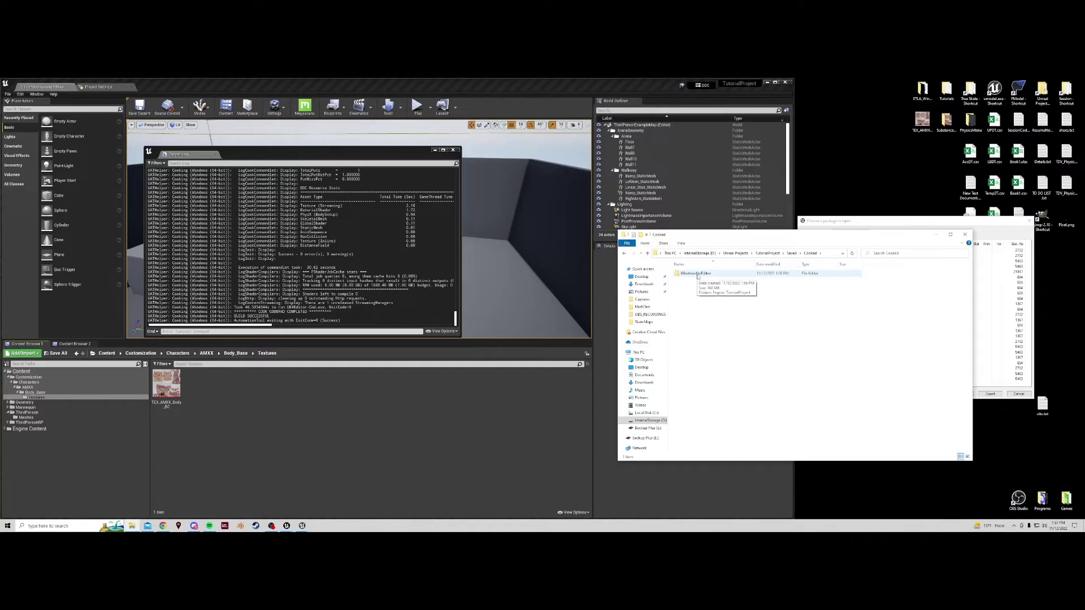
{"action": "double_click", "coordinate": [698, 276]}
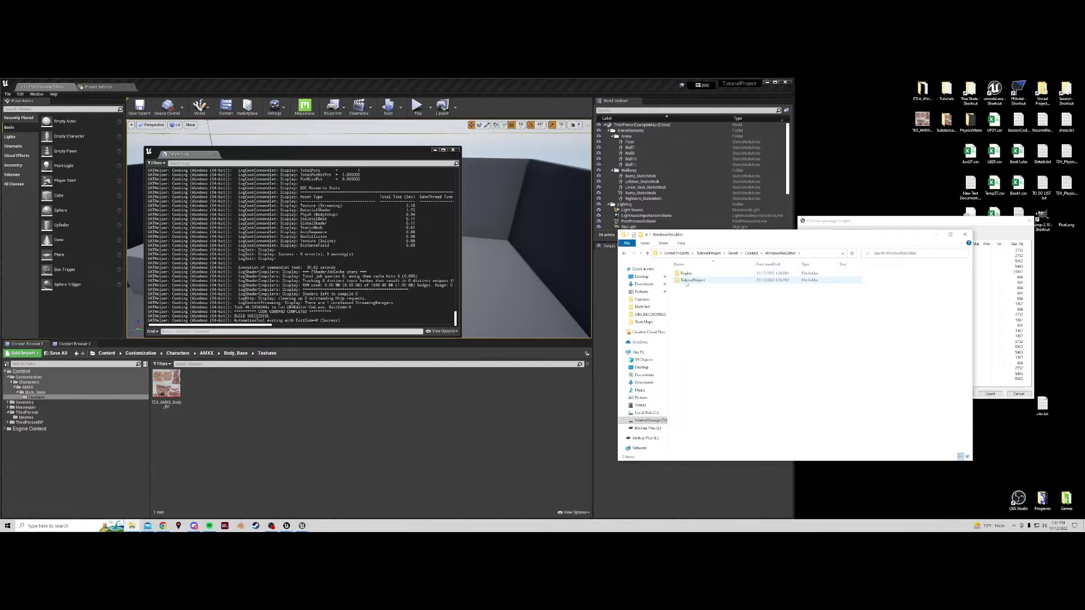
{"action": "double_click", "coordinate": [691, 280]}
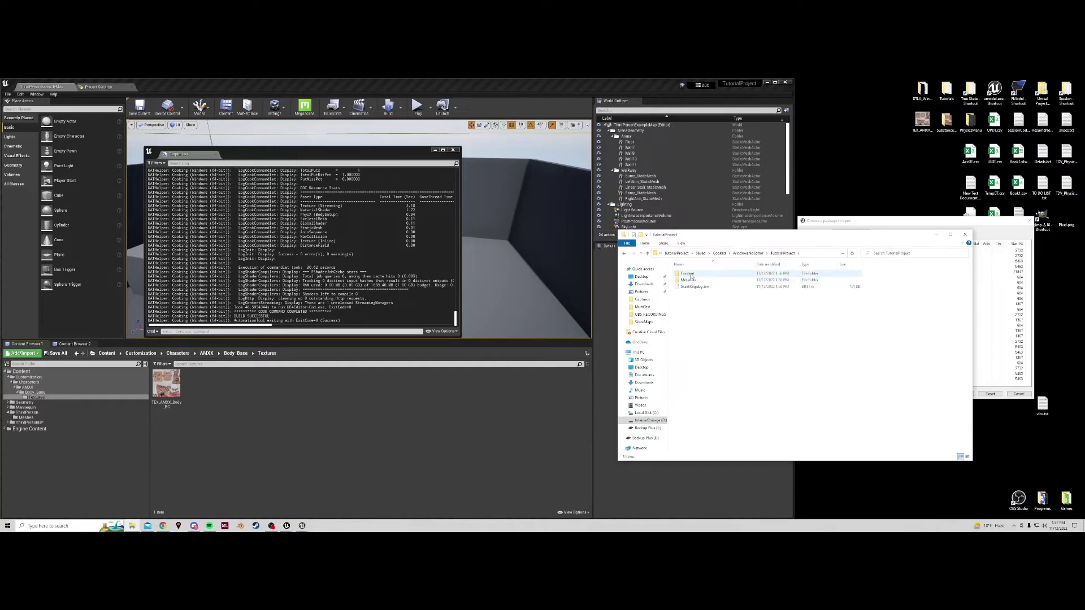
{"action": "double_click", "coordinate": [687, 274]}
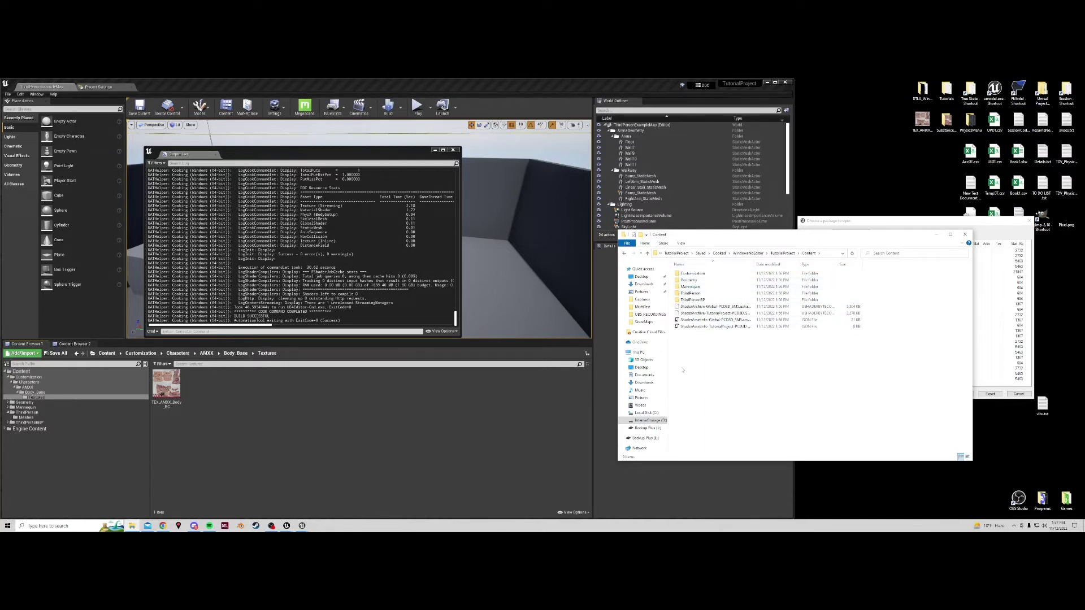
Create a shortcut to the cooked Content folder and place it in the main TutorialProject folder
{"action": "left_click", "coordinate": [647, 253]}
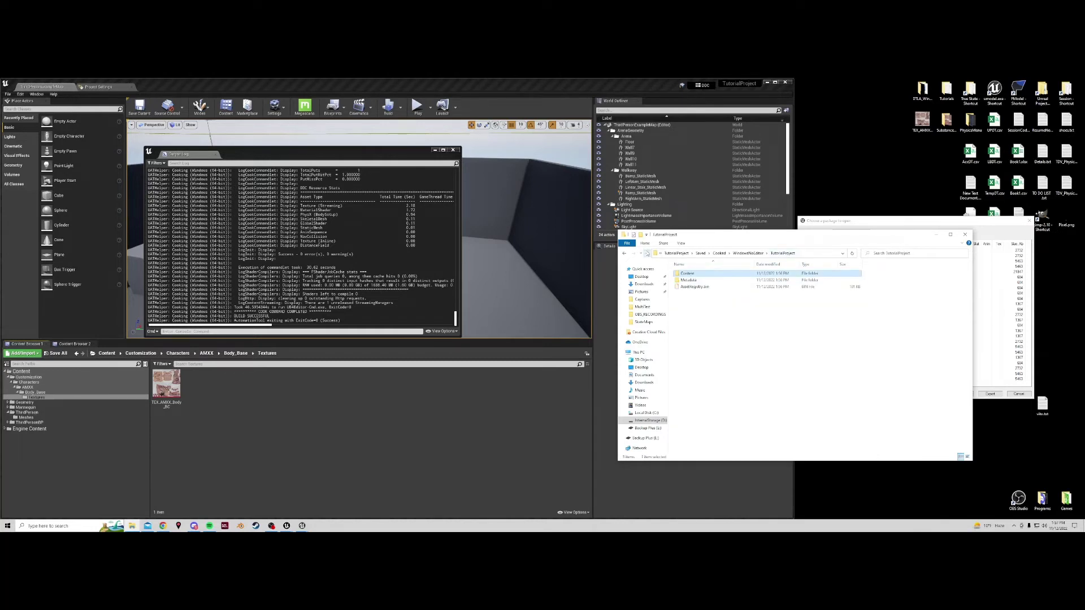
{"action": "right_click", "coordinate": [688, 276]}
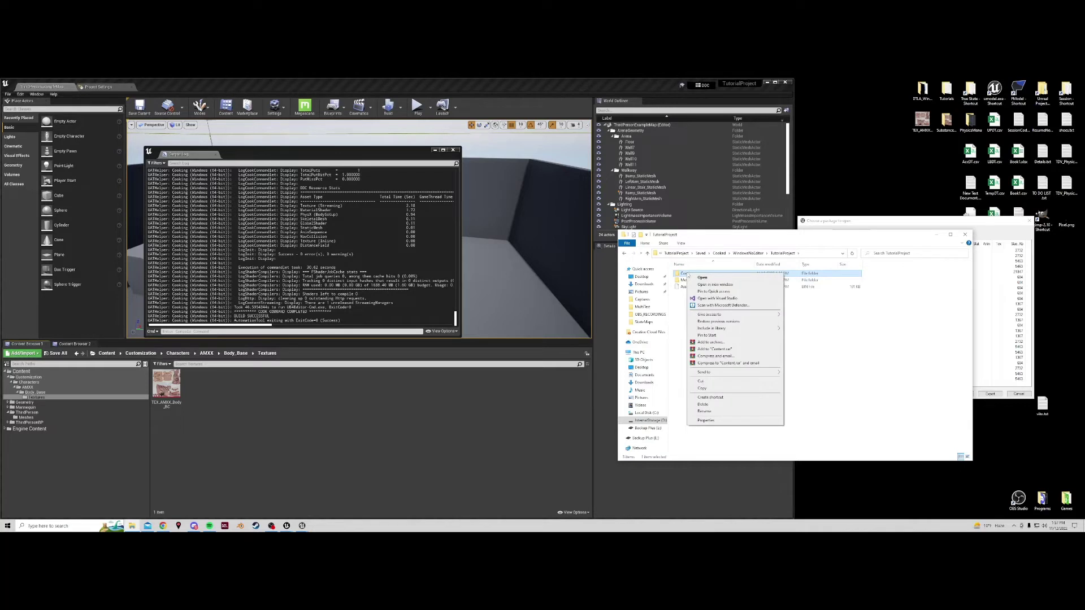
{"action": "mouse_move", "coordinate": [757, 374]}
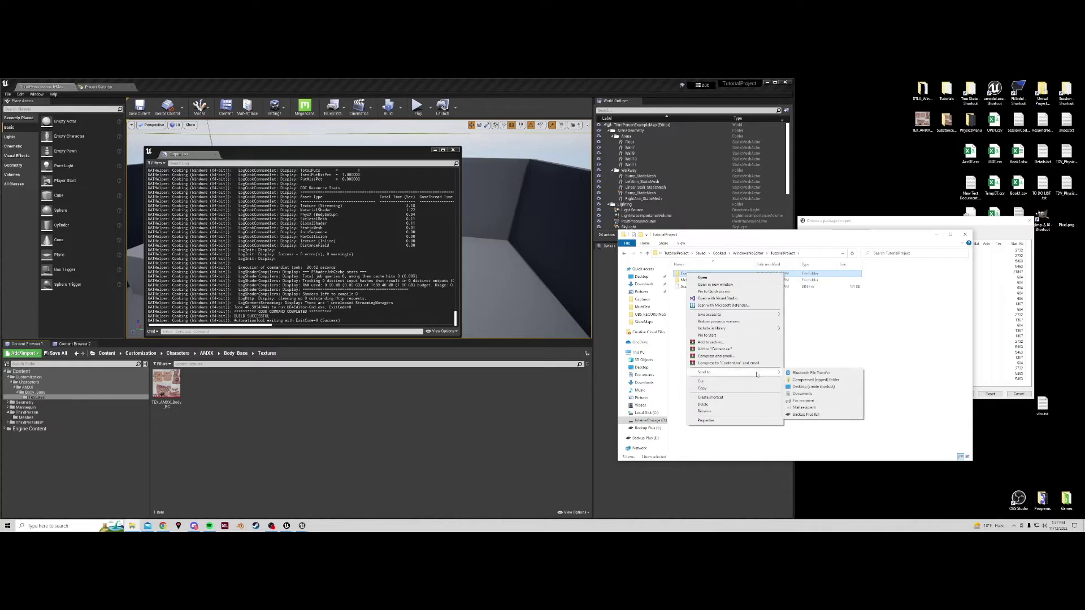
{"action": "left_click", "coordinate": [734, 400]}
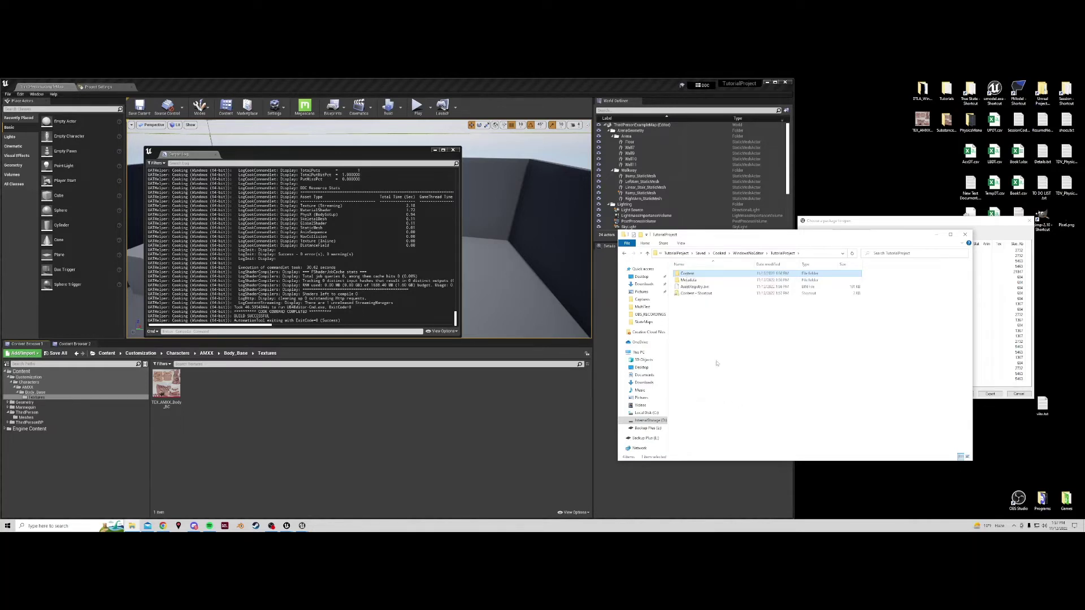
{"action": "right_click", "coordinate": [693, 294]}
{"action": "key", "text": "Escape"}
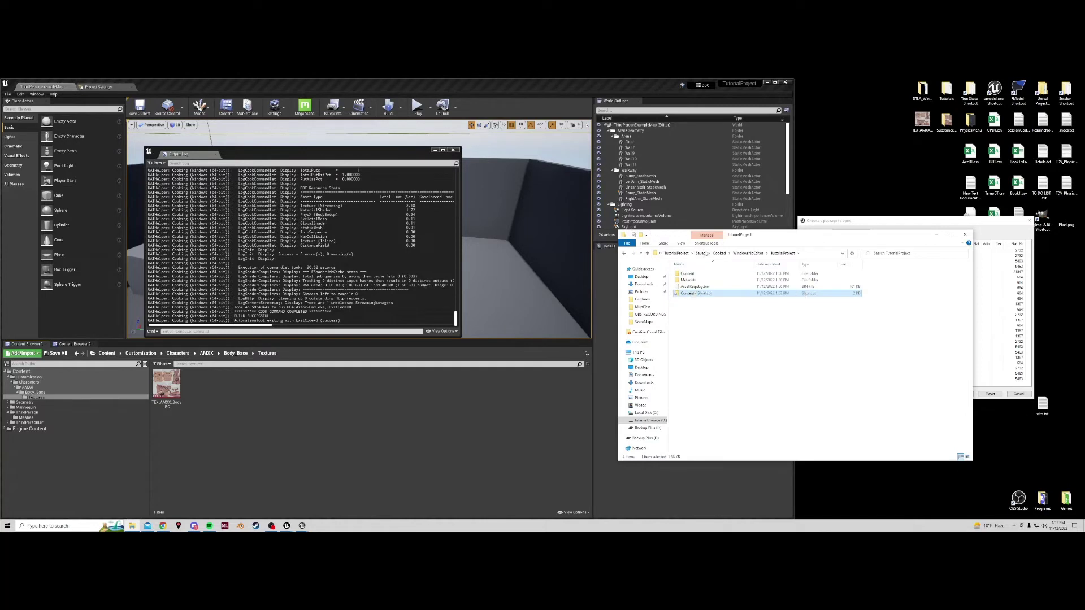
{"action": "left_click", "coordinate": [682, 256]}
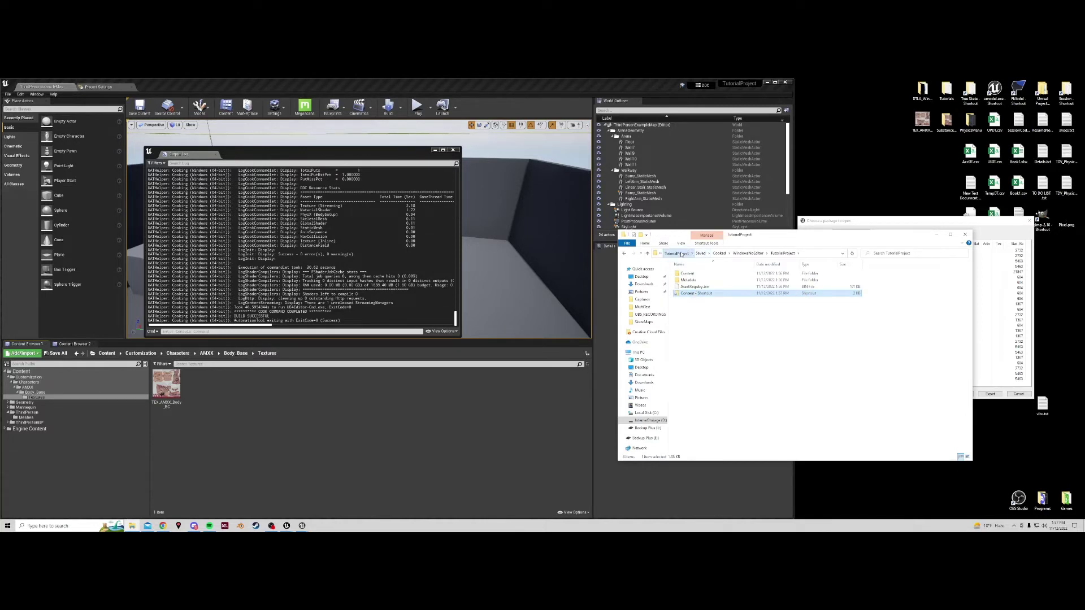
{"action": "right_click", "coordinate": [683, 320]}
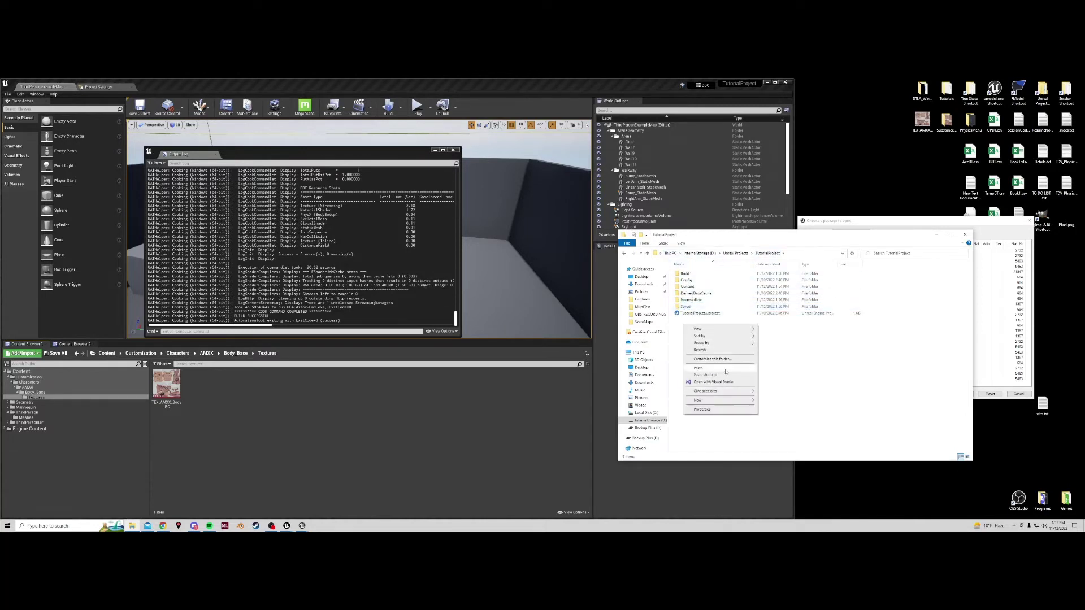
{"action": "left_click", "coordinate": [701, 366]}
Rename the shortcut in the main project folder as CookedContent - Shortcut
{"action": "left_click", "coordinate": [687, 315]}
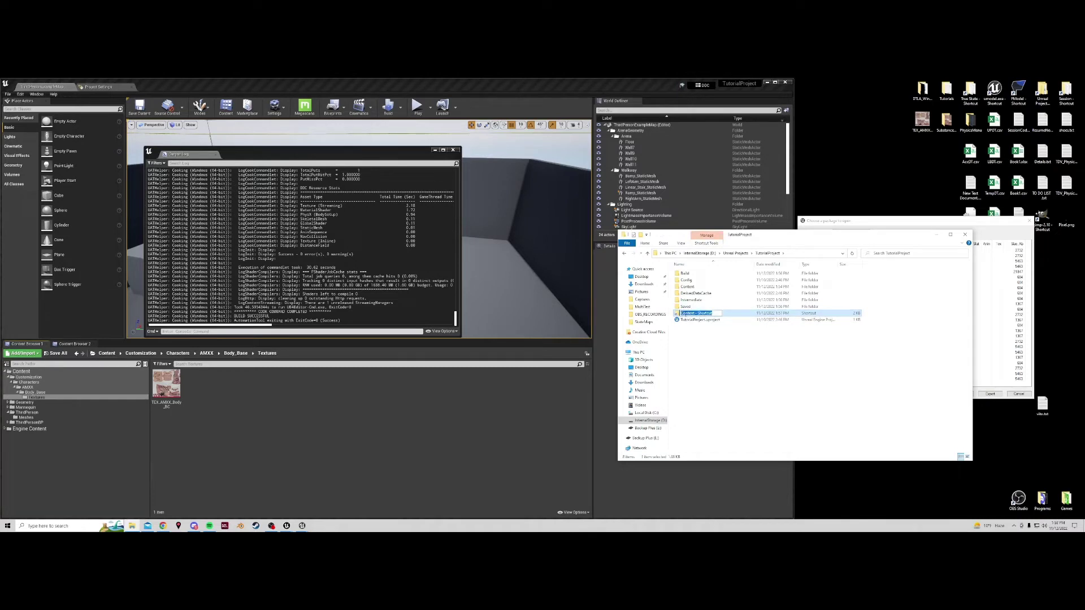
{"action": "key", "text": "Home"}
{"action": "type", "text": "Cop"}
{"action": "type", "text": "ked"}
{"action": "key", "text": "Return"}
{"action": "left_click", "coordinate": [700, 341]}
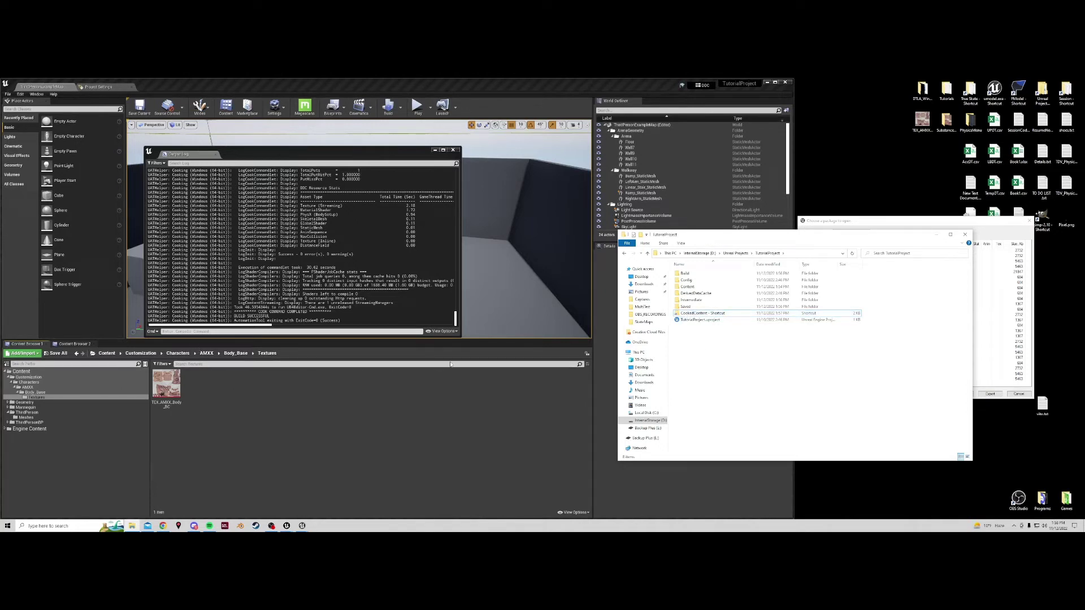
Open the cooked content through the new shortcut and compress its Customization folder into a zip file named ThugLife
{"action": "left_click", "coordinate": [692, 315]}
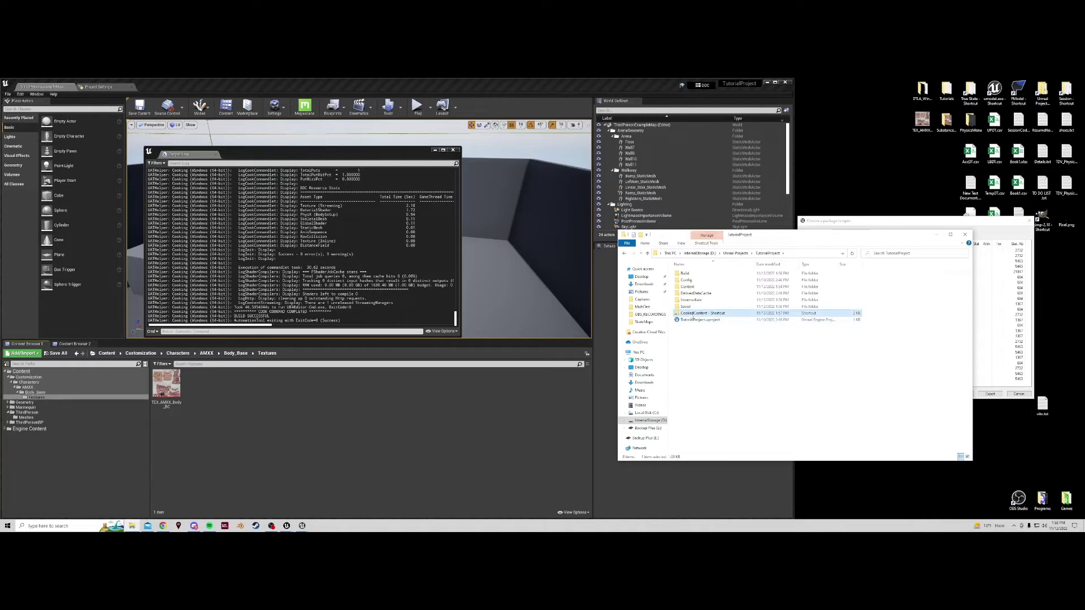
{"action": "double_click", "coordinate": [692, 315]}
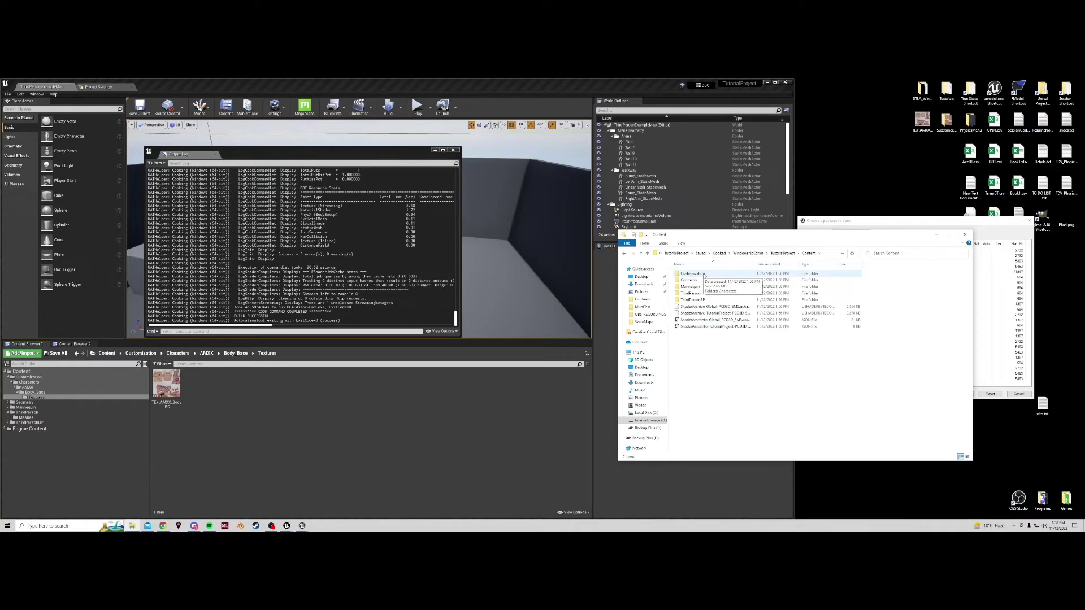
{"action": "right_click", "coordinate": [694, 276]}
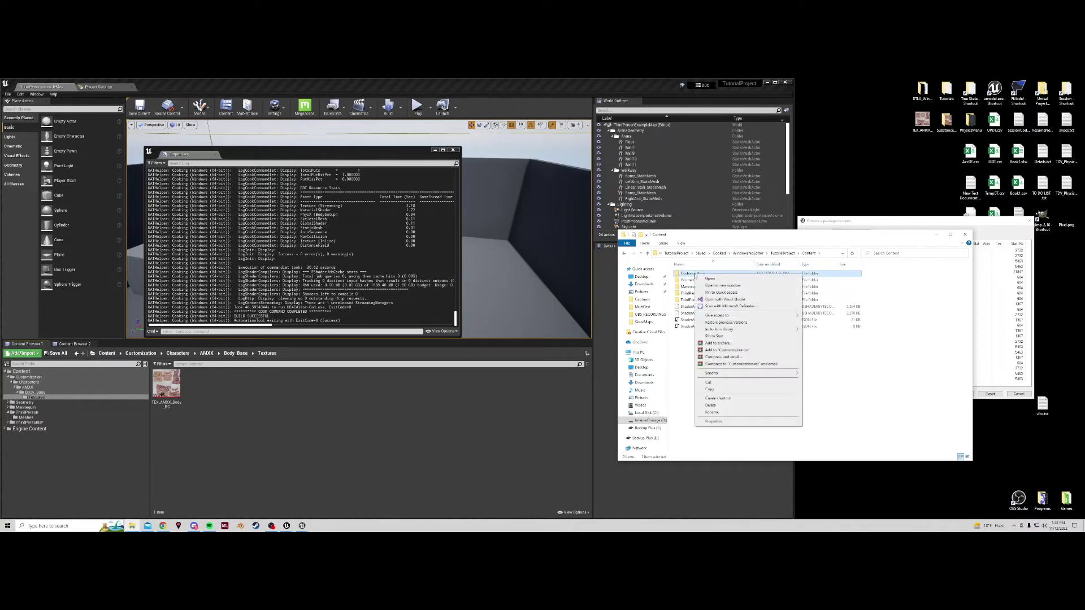
{"action": "mouse_move", "coordinate": [720, 375]}
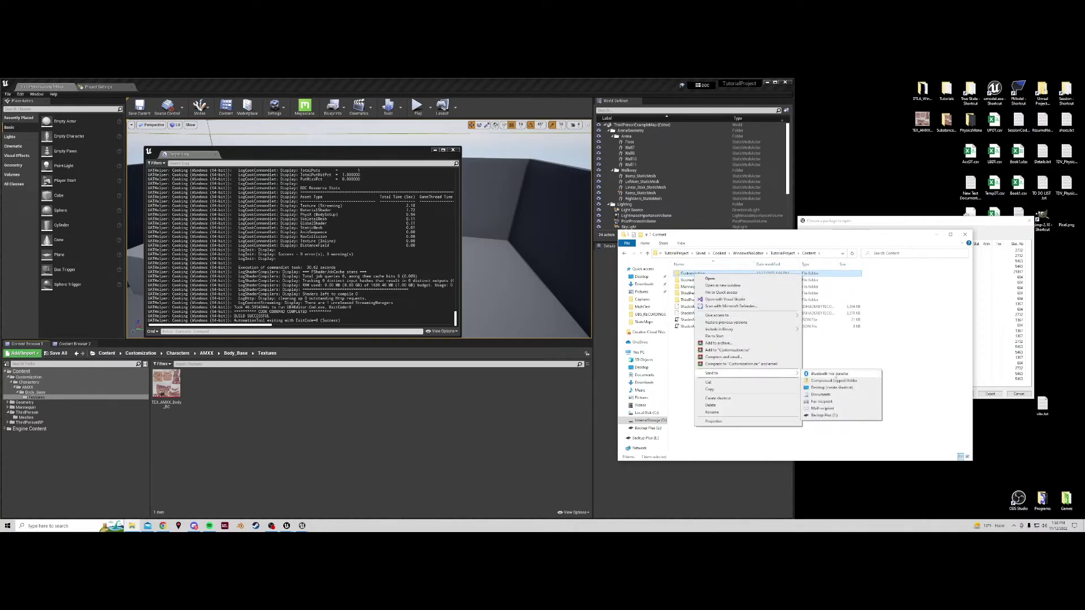
{"action": "left_click", "coordinate": [832, 381]}
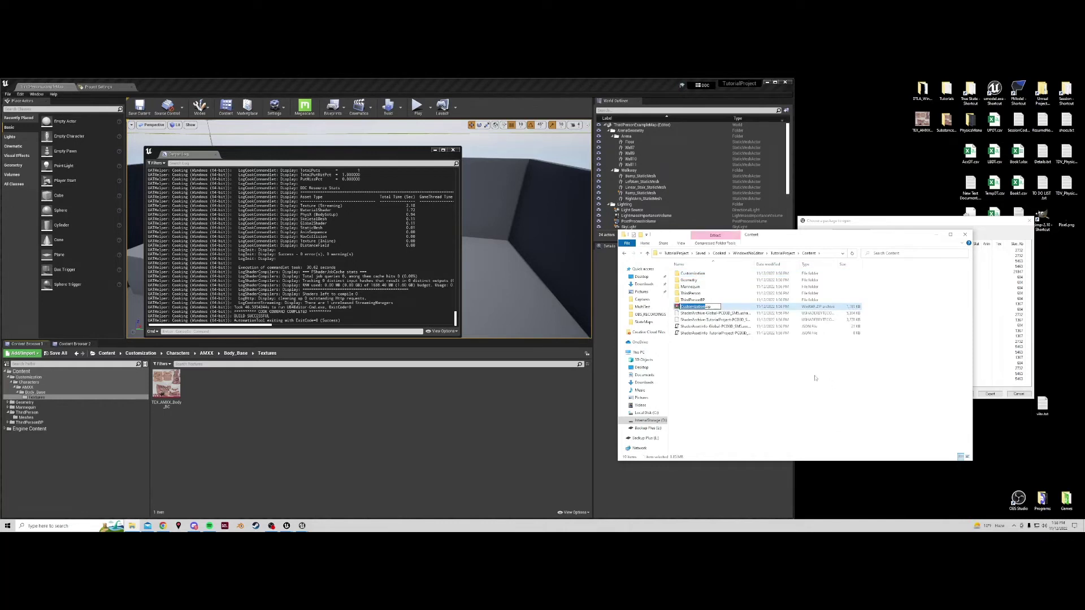
{"action": "type", "text": "ThugLife"}
{"action": "key", "text": "Return"}
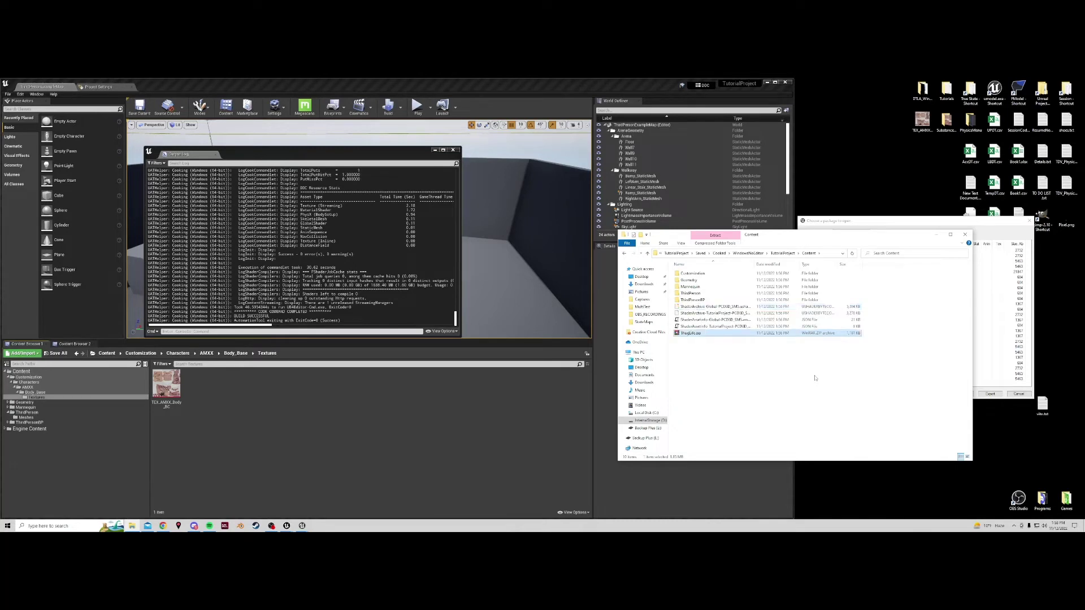
Switch to Session Mod Manager, clear the other windows away, and place it beside the File Explorer window with the cooked content
{"action": "left_click", "coordinate": [179, 526]}
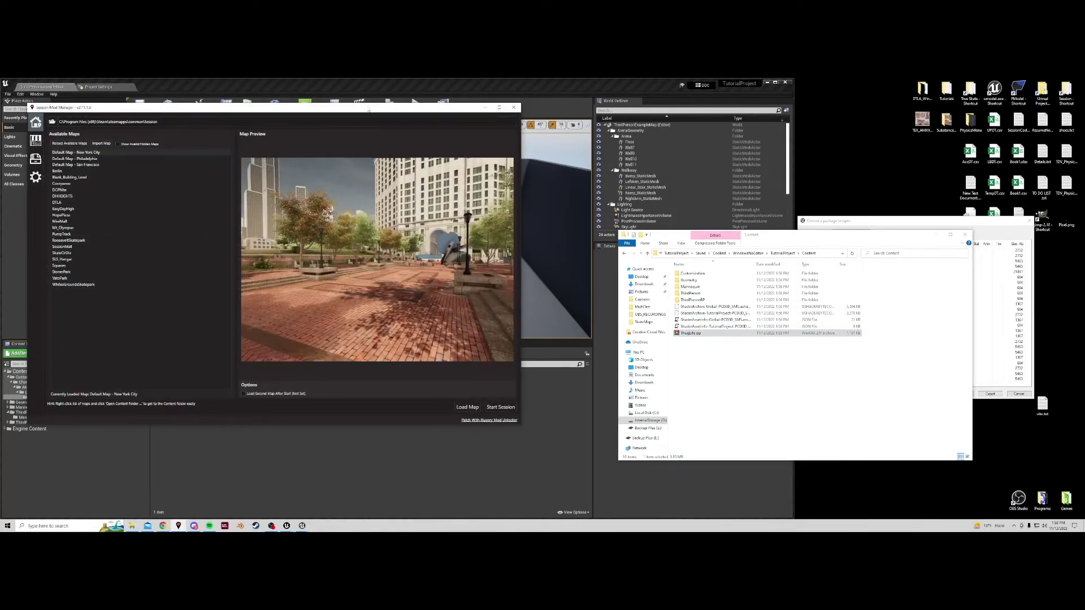
{"action": "left_click", "coordinate": [767, 83]}
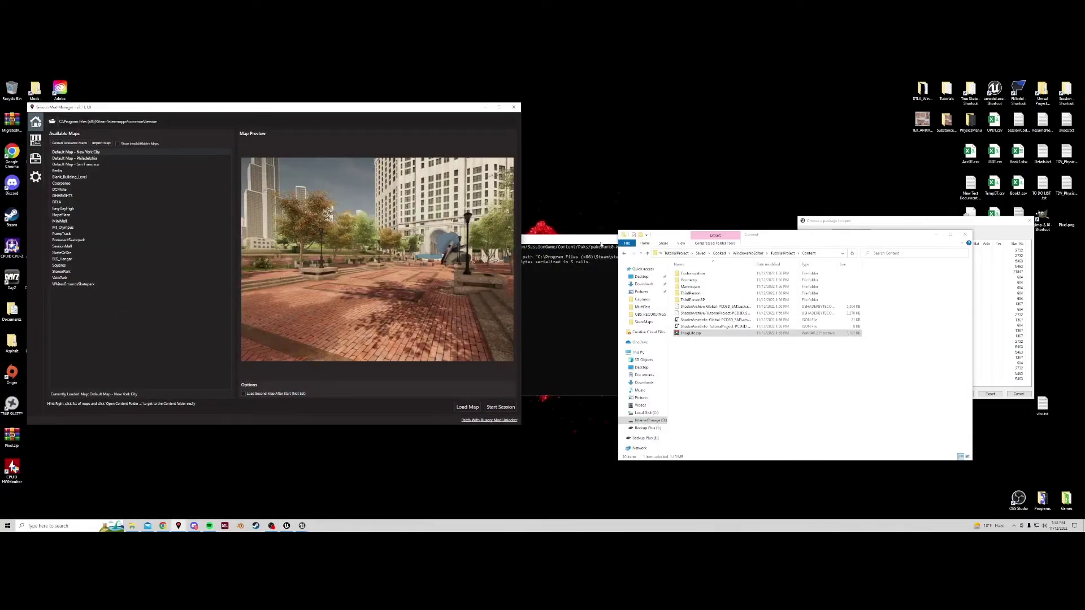
{"action": "left_click", "coordinate": [601, 244]}
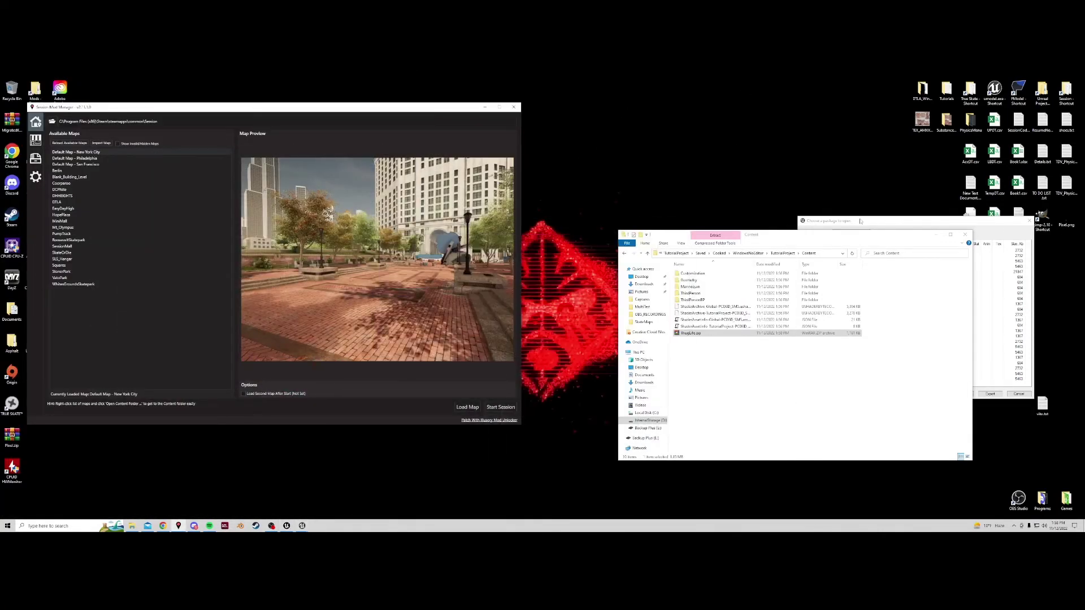
{"action": "left_click_drag", "start_coordinate": [799, 244], "coordinate": [868, 221]}
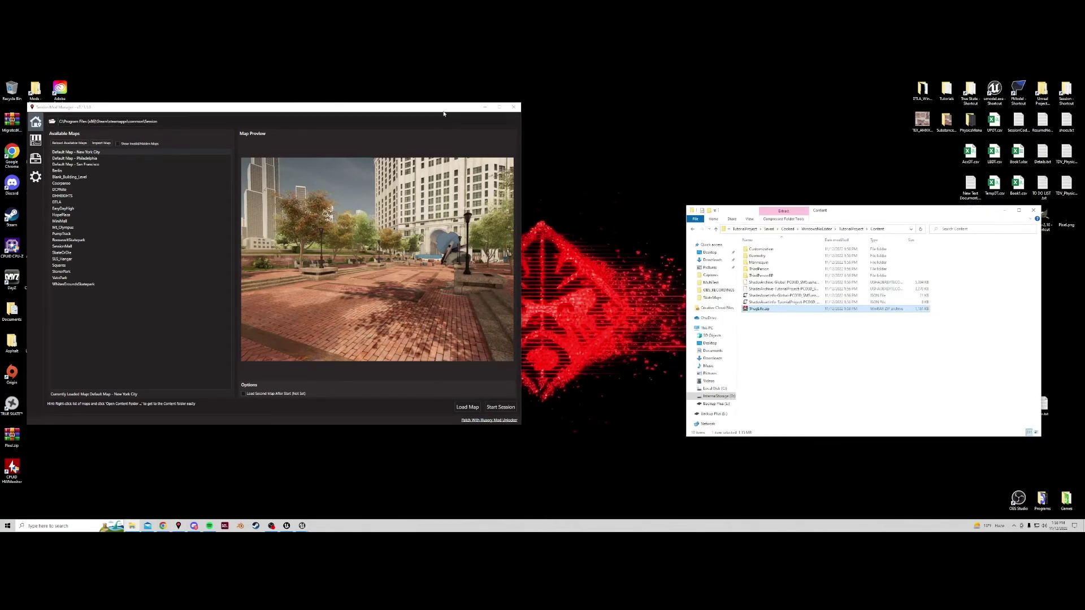
{"action": "left_click_drag", "start_coordinate": [450, 113], "coordinate": [596, 160]}
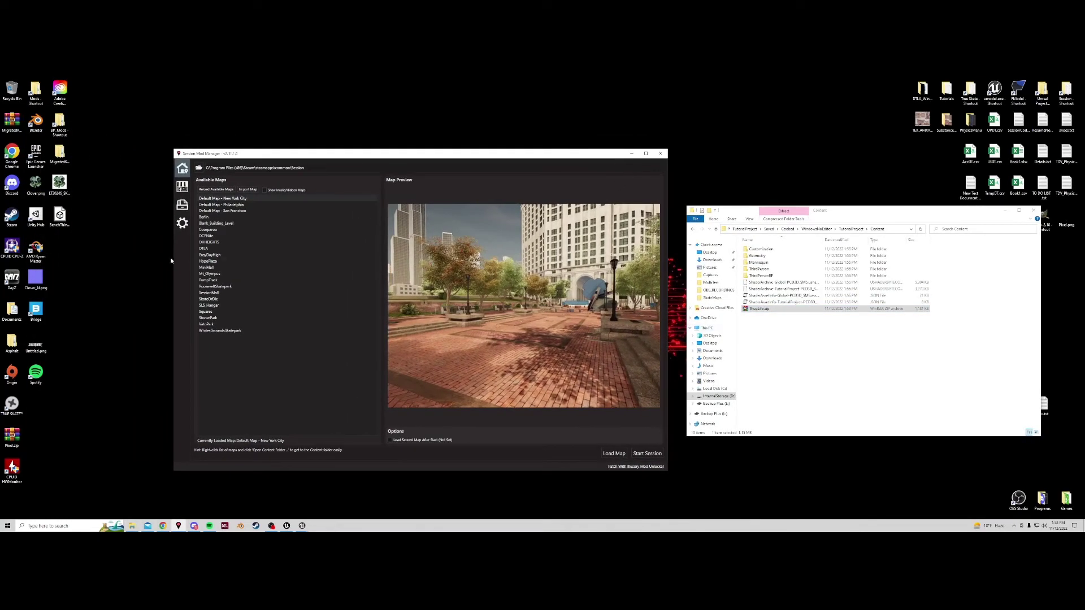
Import ThugLife.zip from the cooked Content folder as a mod and load Default Map - New York City
{"action": "left_click", "coordinate": [182, 204]}
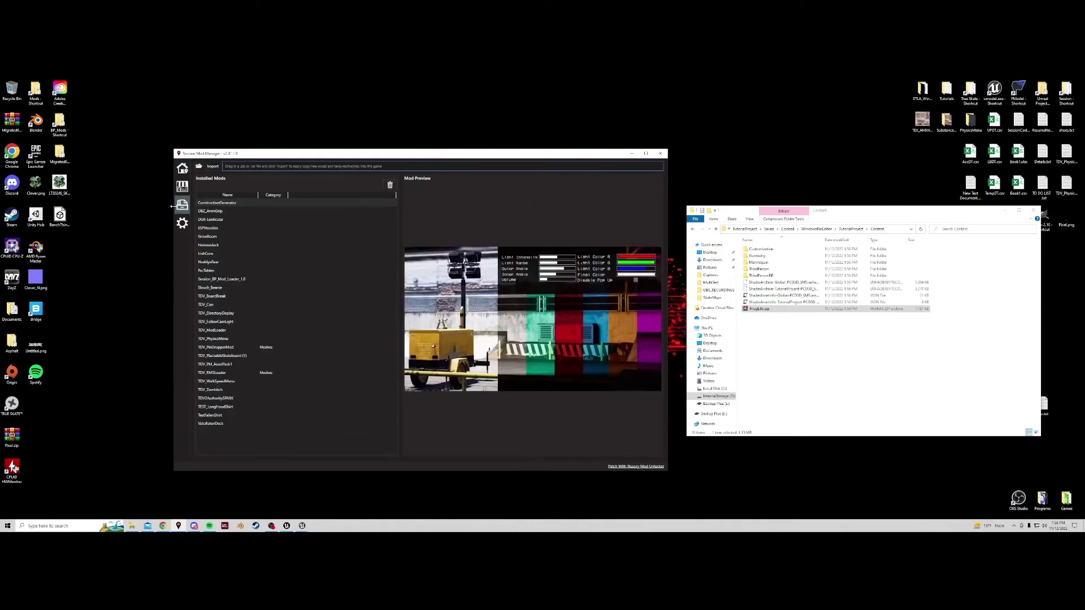
{"action": "left_click_drag", "start_coordinate": [757, 309], "coordinate": [318, 168]}
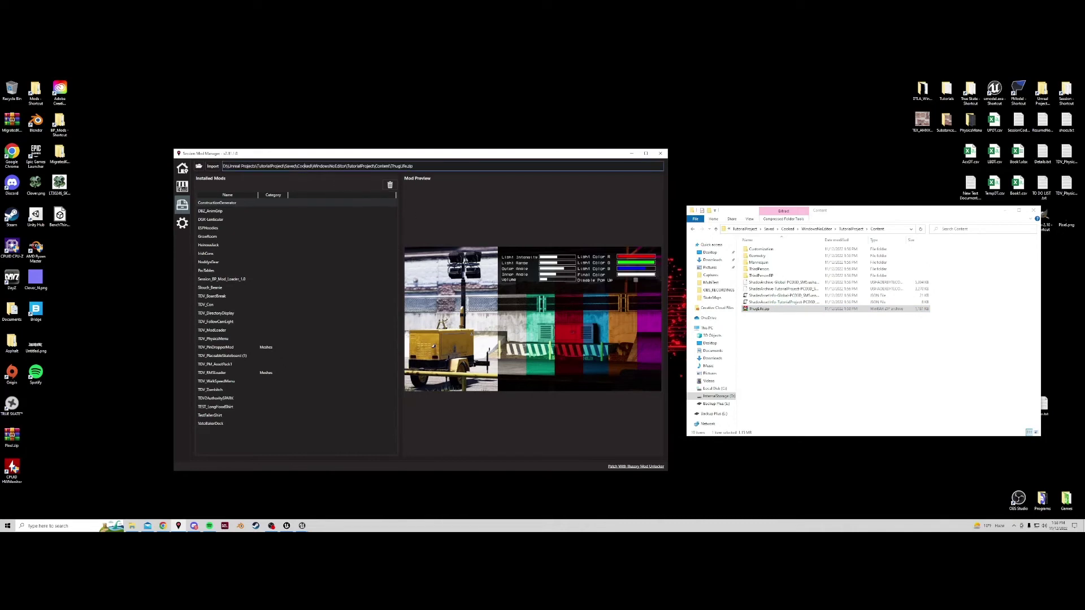
{"action": "left_click", "coordinate": [212, 167]}
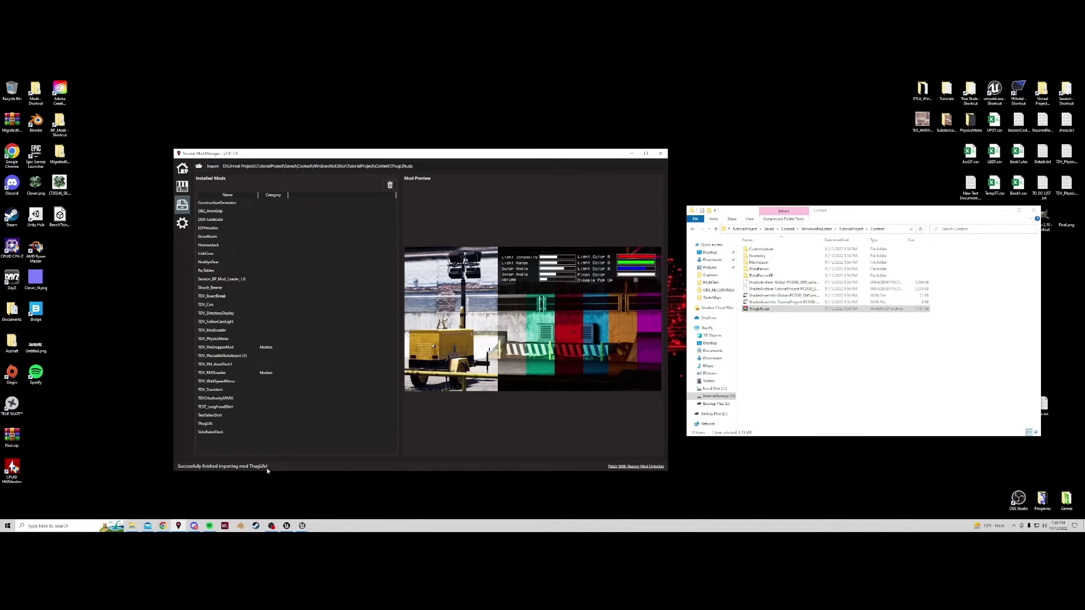
{"action": "left_click", "coordinate": [182, 171]}
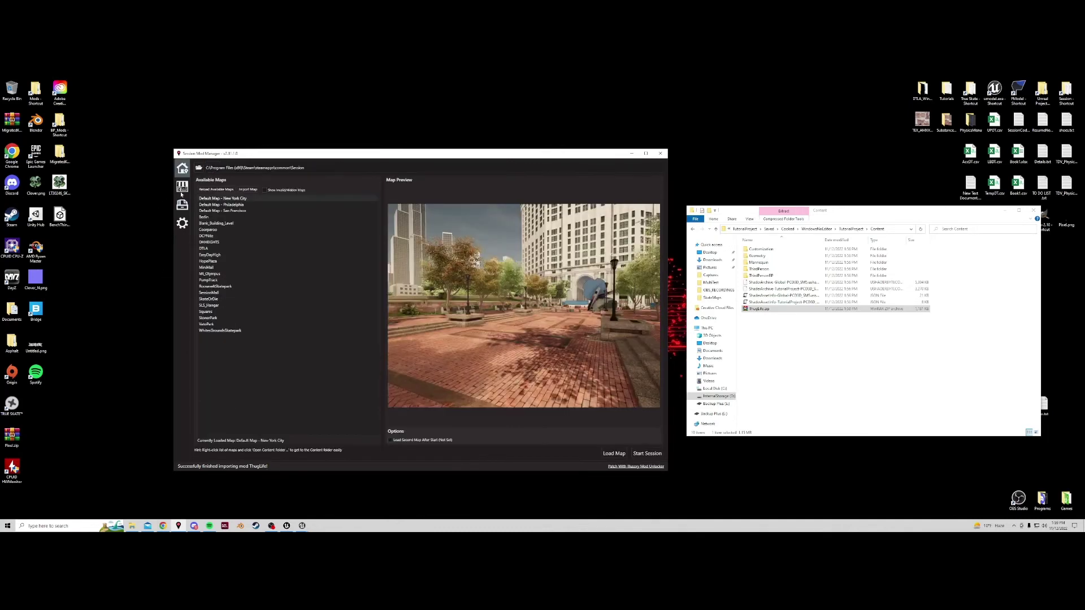
{"action": "left_click", "coordinate": [614, 453]}
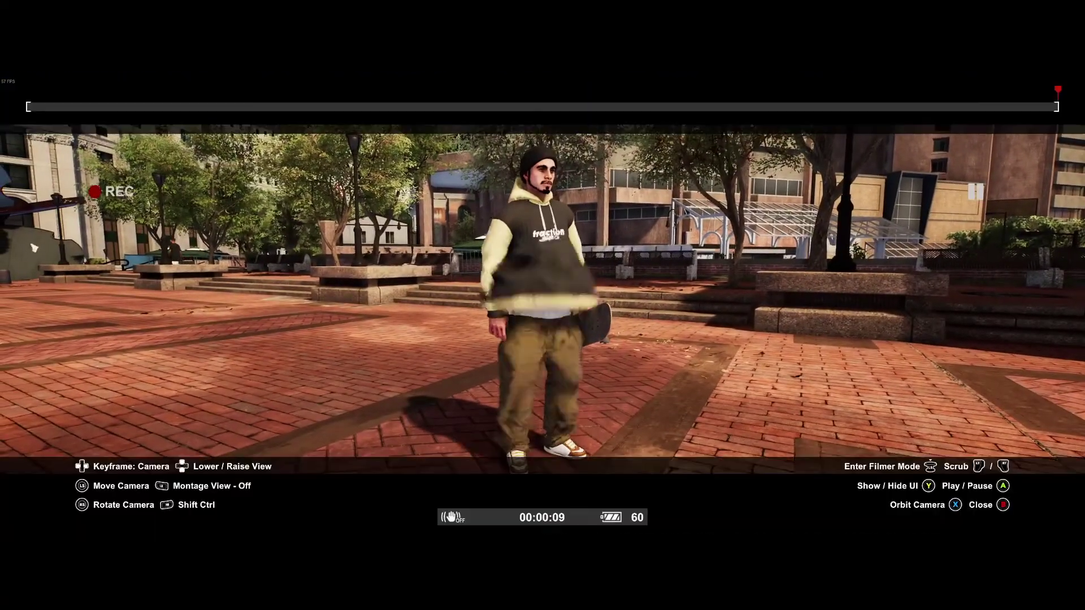
Browse the upper body apparel in the skate shop, preview the Weed & Cobra shirt, and leave without buying
{"action": "key", "text": "Escape"}
{"action": "key", "text": "m"}
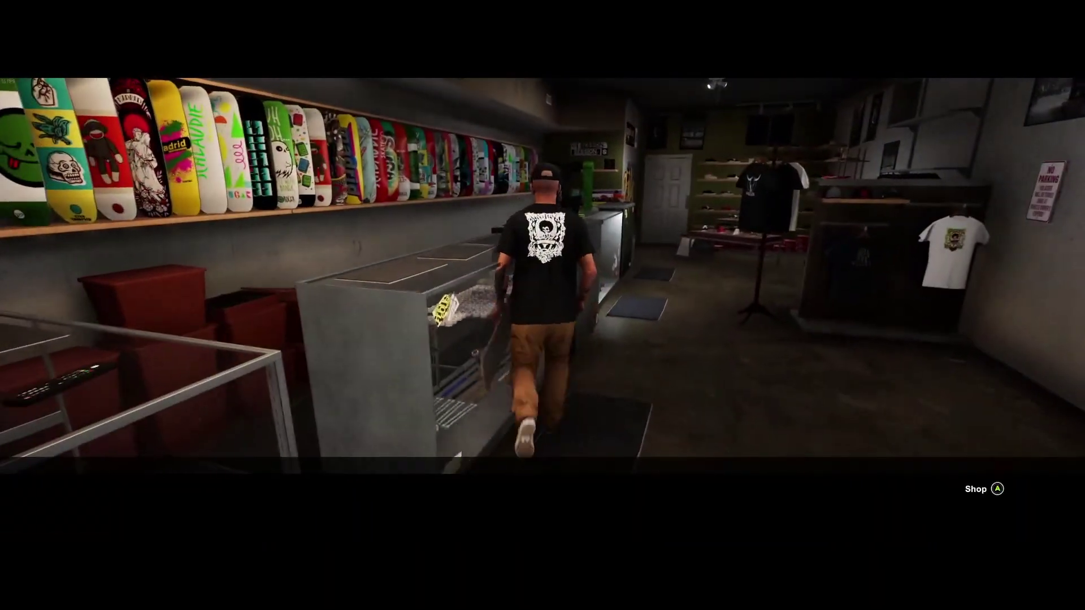
{"action": "key", "text": "e"}
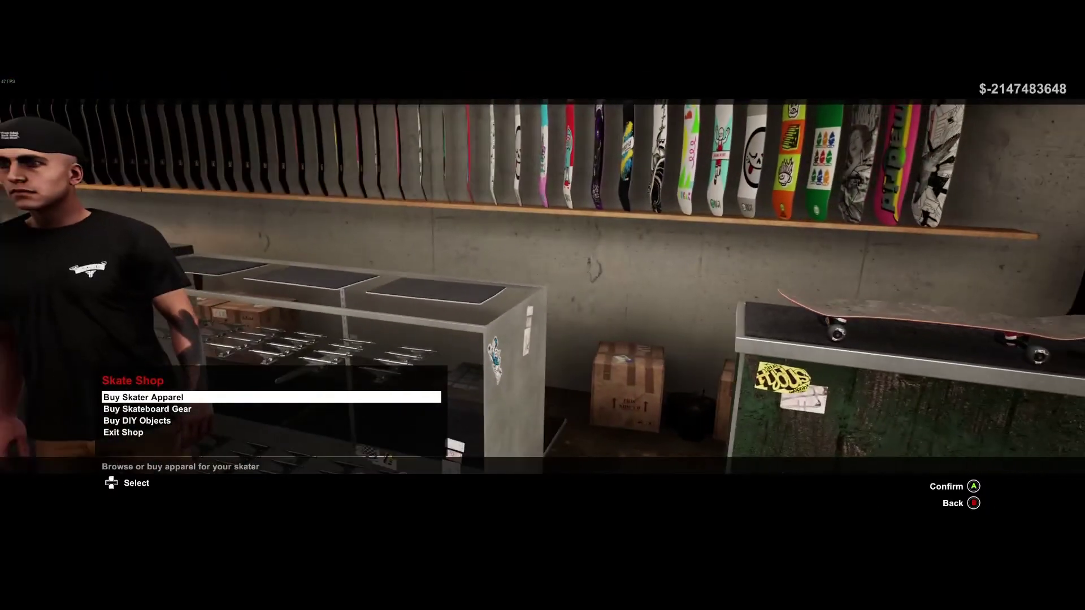
{"action": "key", "text": "Return"}
{"action": "key", "text": "Down"}
{"action": "key", "text": "Return"}
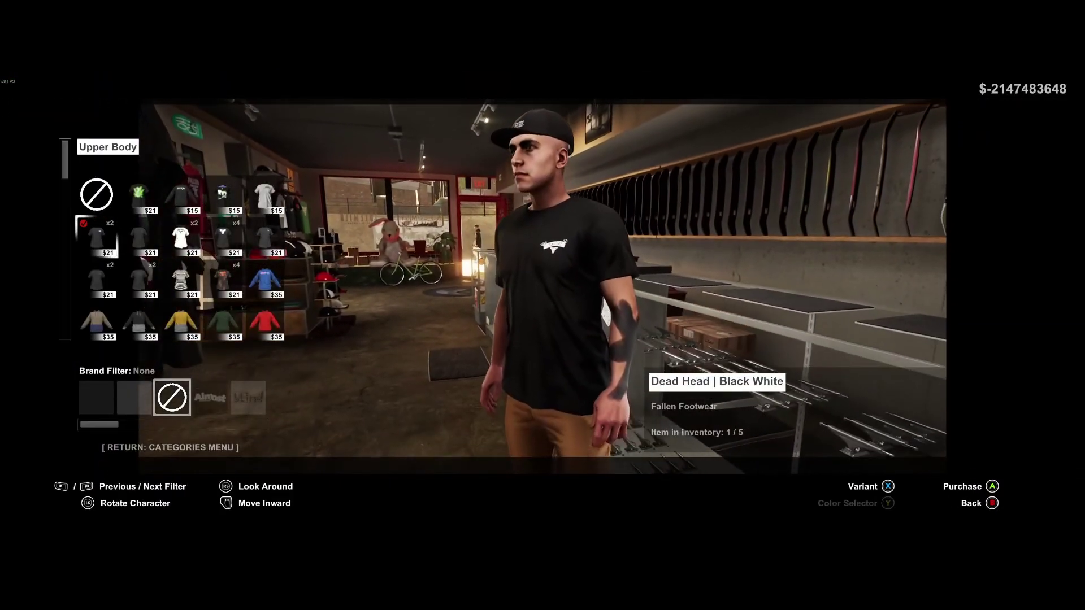
{"action": "key", "text": "Down"}
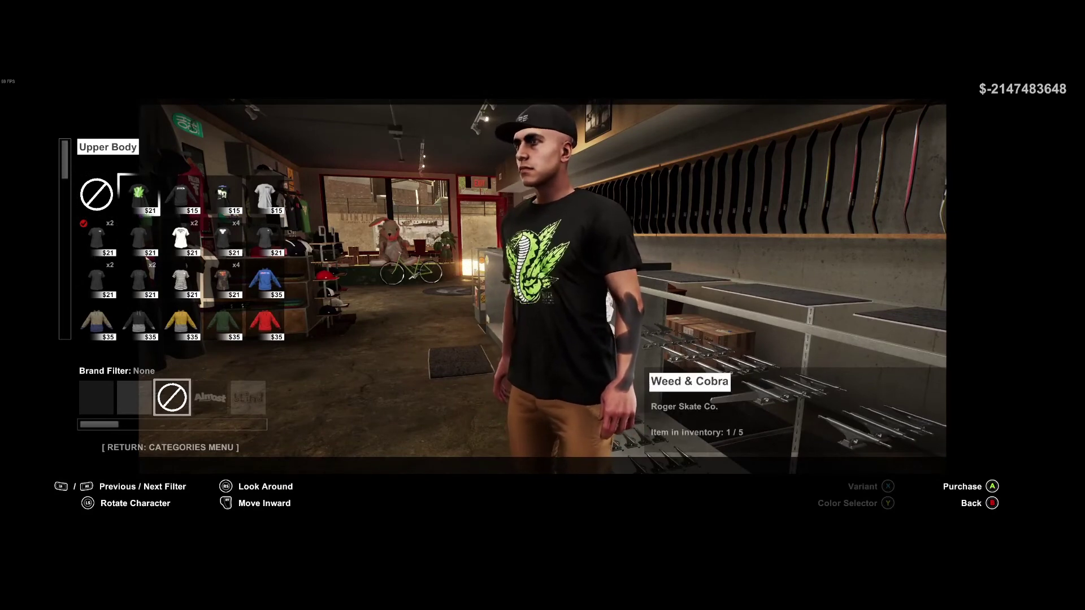
{"action": "key", "text": "Escape"}
{"action": "key", "text": "Escape"}
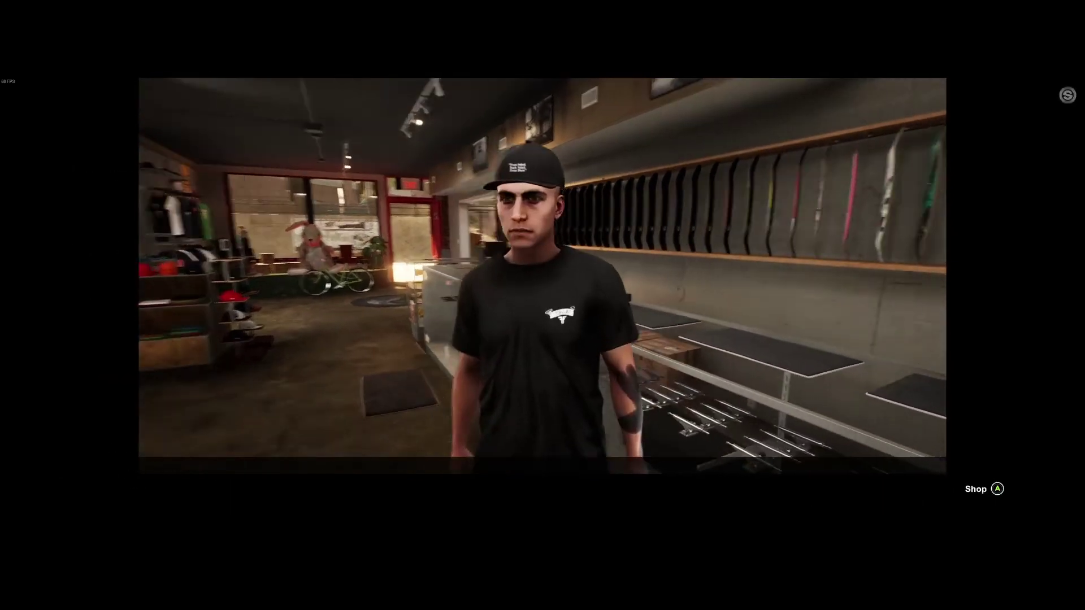
Leave the skate shop area and open the skater management options at the Customize Skater station
{"action": "key", "text": "Escape"}
{"action": "key", "text": "Down"}
{"action": "key", "text": "Down"}
{"action": "key", "text": "Down"}
{"action": "key", "text": "Down"}
{"action": "key", "text": "Down"}
{"action": "key", "text": "Down"}
{"action": "key", "text": "Down"}
{"action": "key", "text": "Down"}
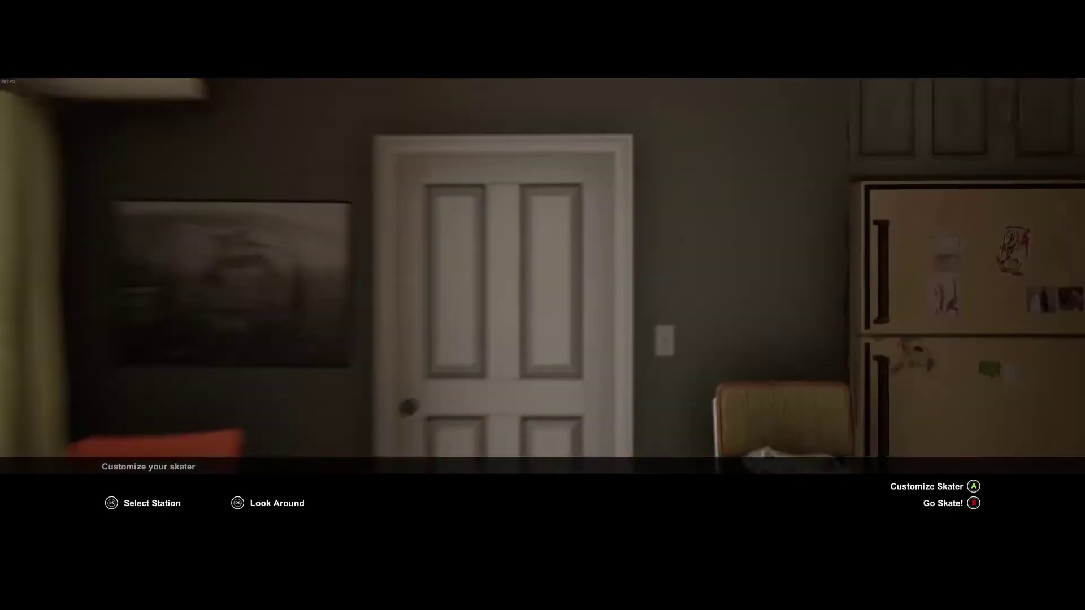
{"action": "key", "text": "Return"}
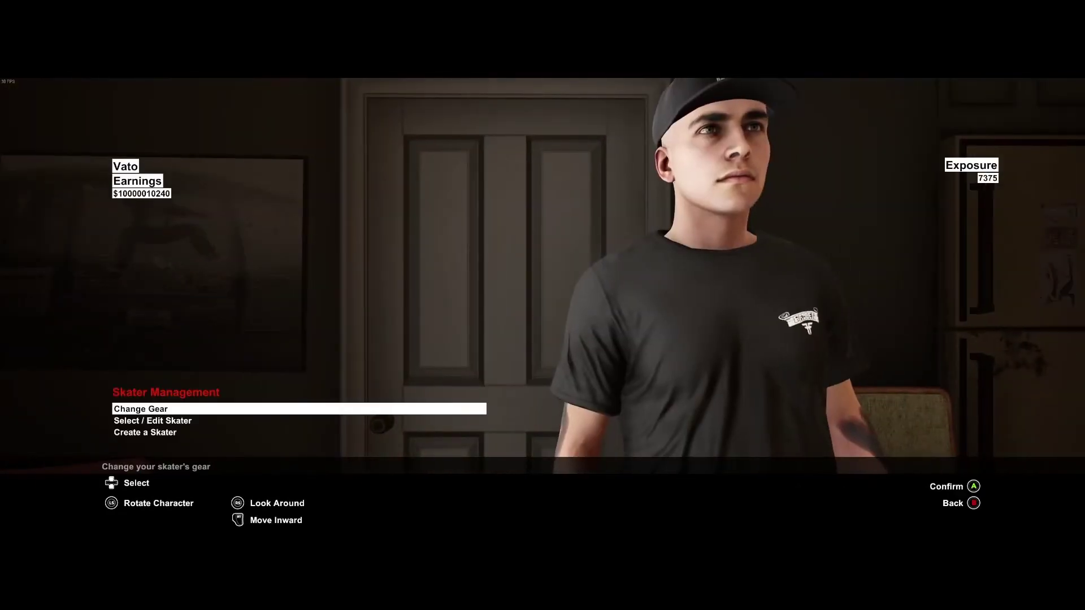
Preview the skater's upper body gear as None and rotate the character to examine the custom body texture front and back
{"action": "key", "text": "Return"}
{"action": "key", "text": "Down"}
{"action": "key", "text": "Return"}
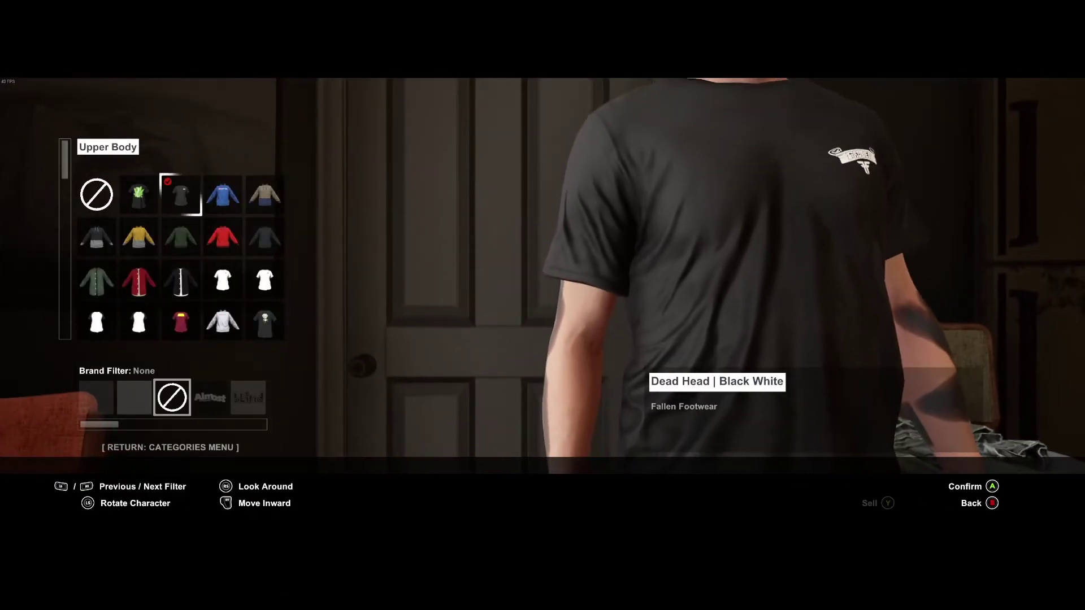
{"action": "key", "text": "Left"}
{"action": "key", "text": "Left"}
{"action": "key", "text": "d"}
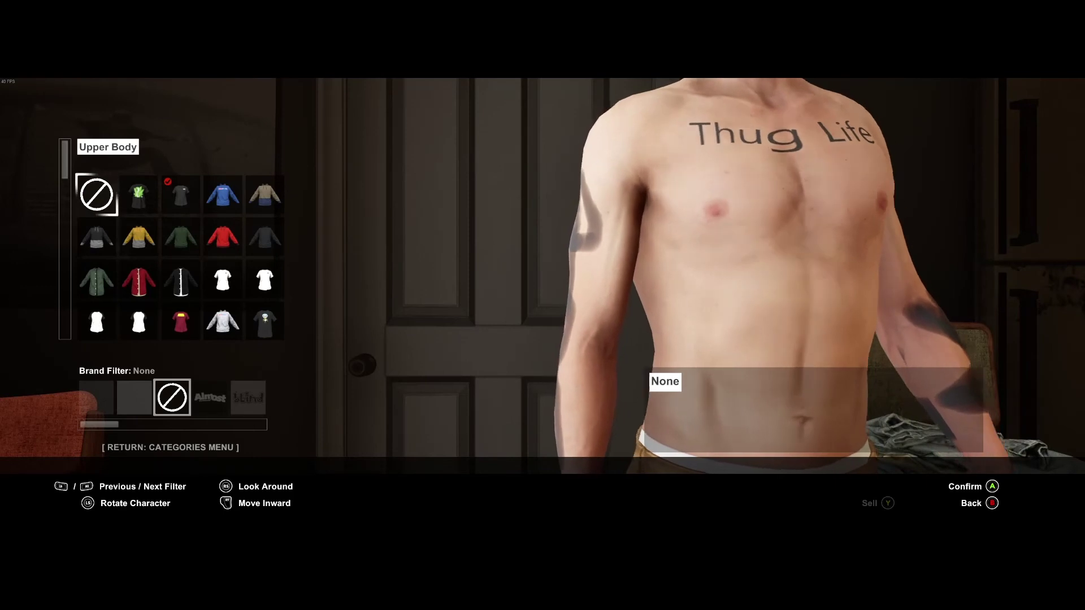
{"action": "key", "text": "d"}
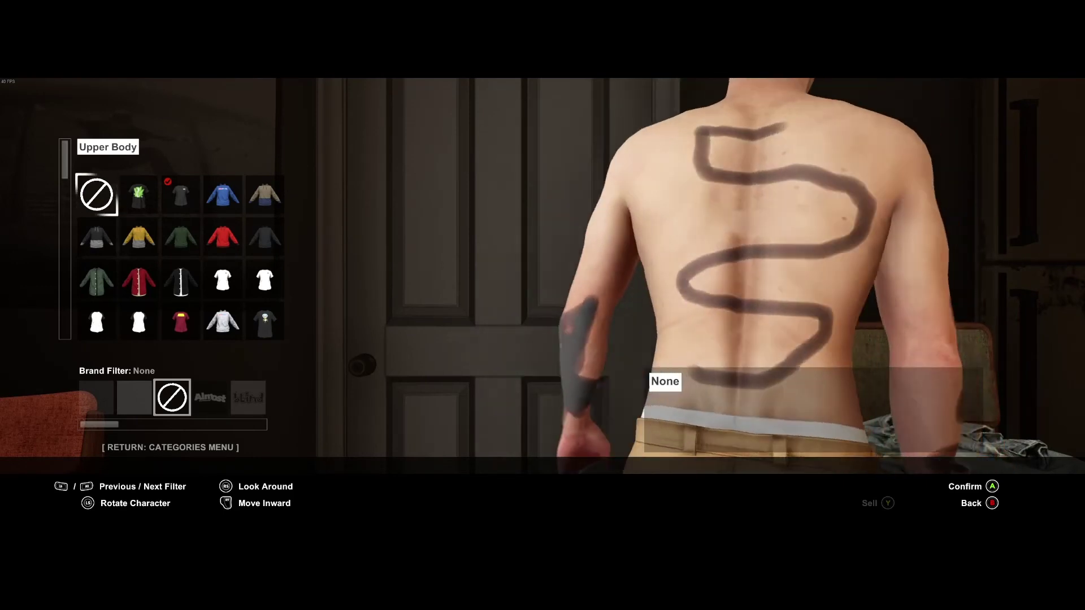
{"action": "key", "text": "d"}
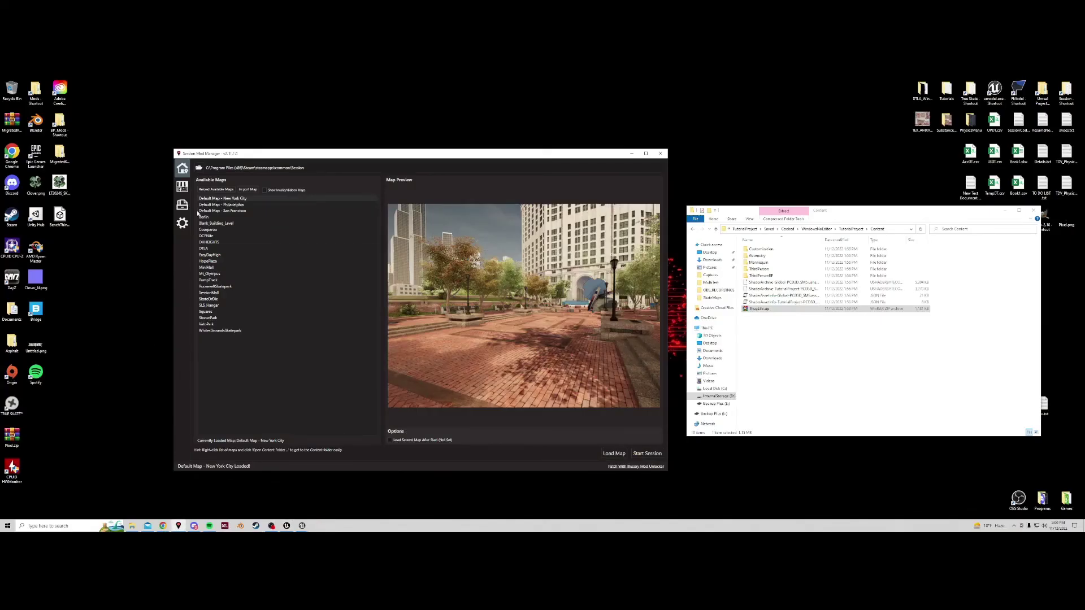
Remove the ThugLife mod from the installed mods in Session Mod Manager and reload Default Map - New York City
{"action": "left_click", "coordinate": [182, 205]}
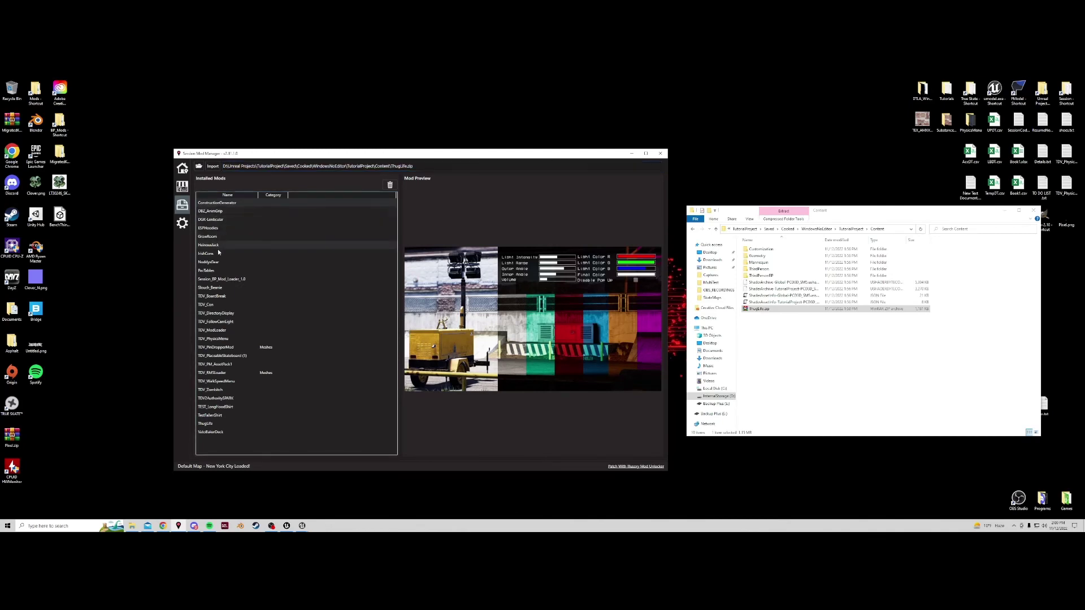
{"action": "left_click", "coordinate": [207, 424]}
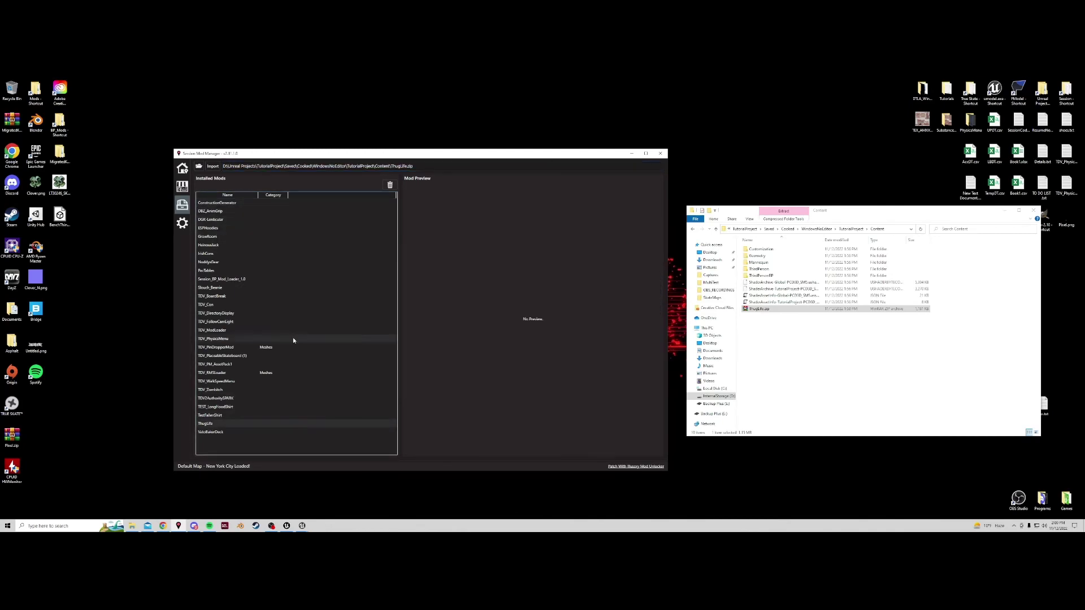
{"action": "left_click", "coordinate": [390, 186]}
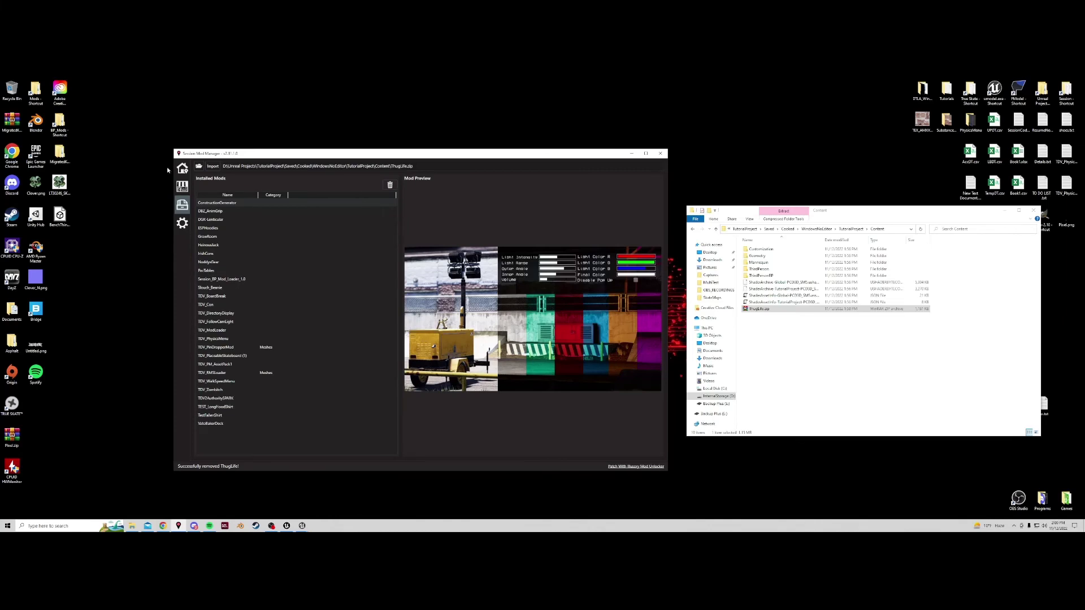
{"action": "left_click", "coordinate": [182, 168]}
{"action": "left_click", "coordinate": [615, 454]}
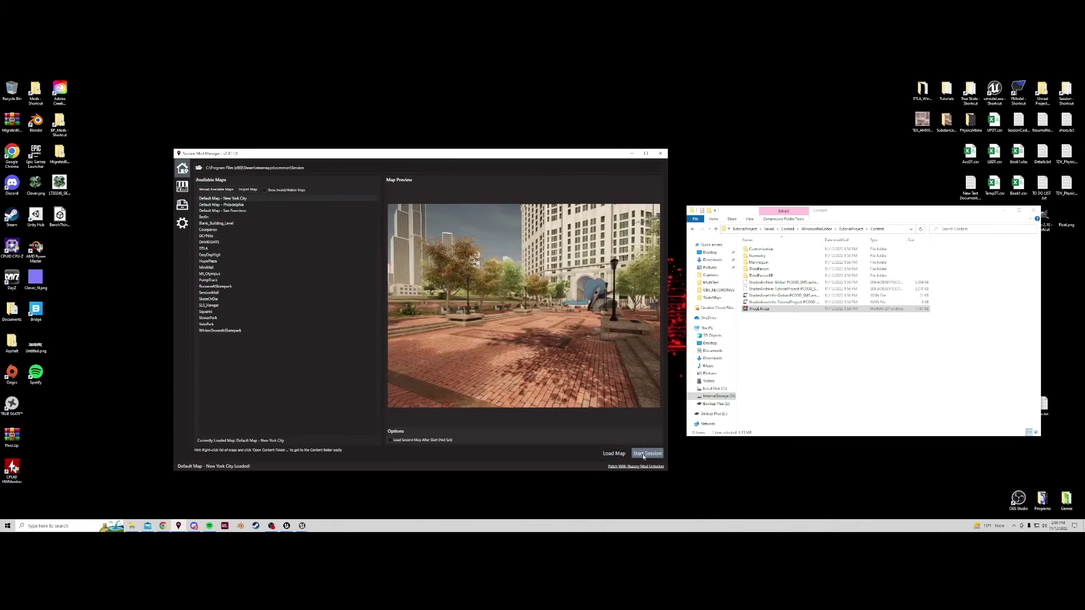